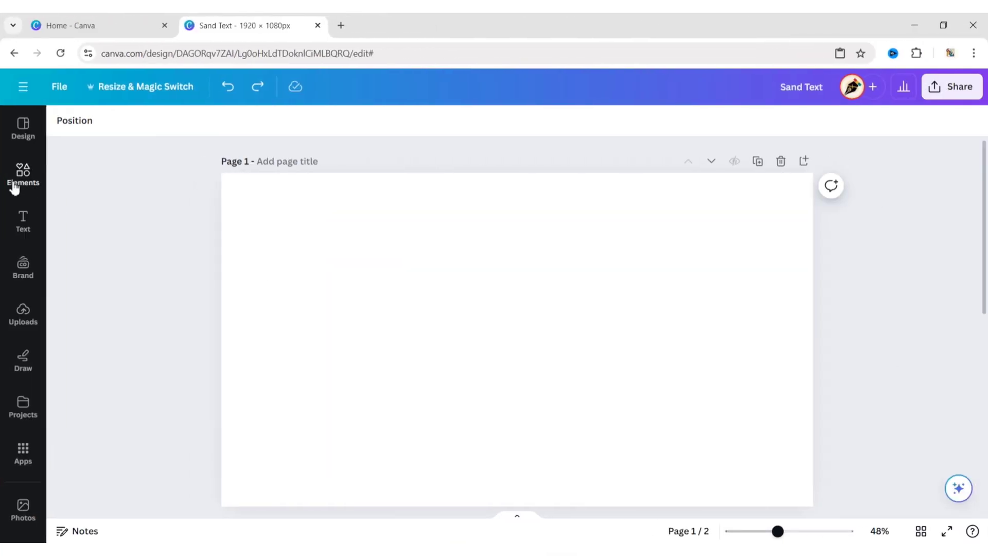
Search the elements library for "sand text" and limit the results to photos
click(14, 187)
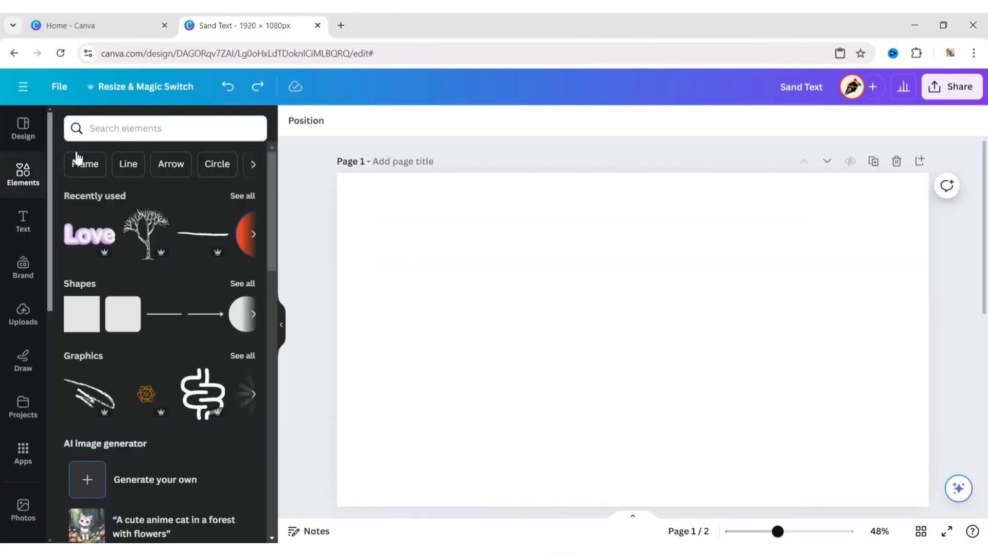
click(105, 128)
text(sand text)
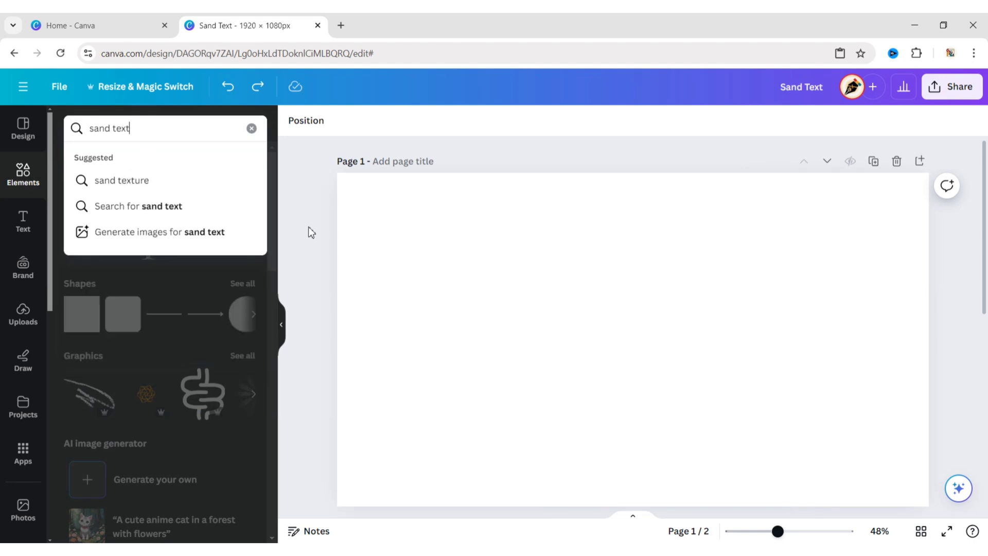
key(Return)
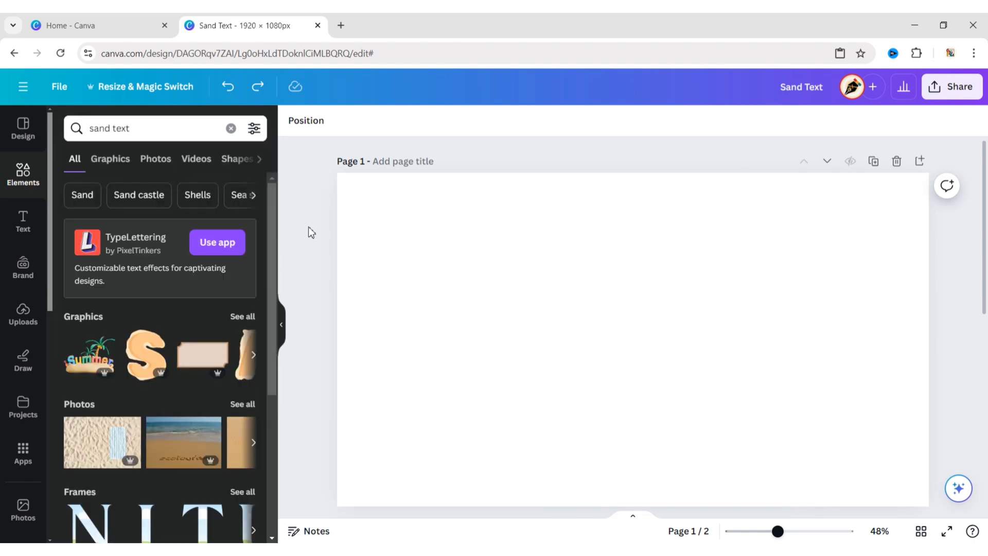
click(156, 159)
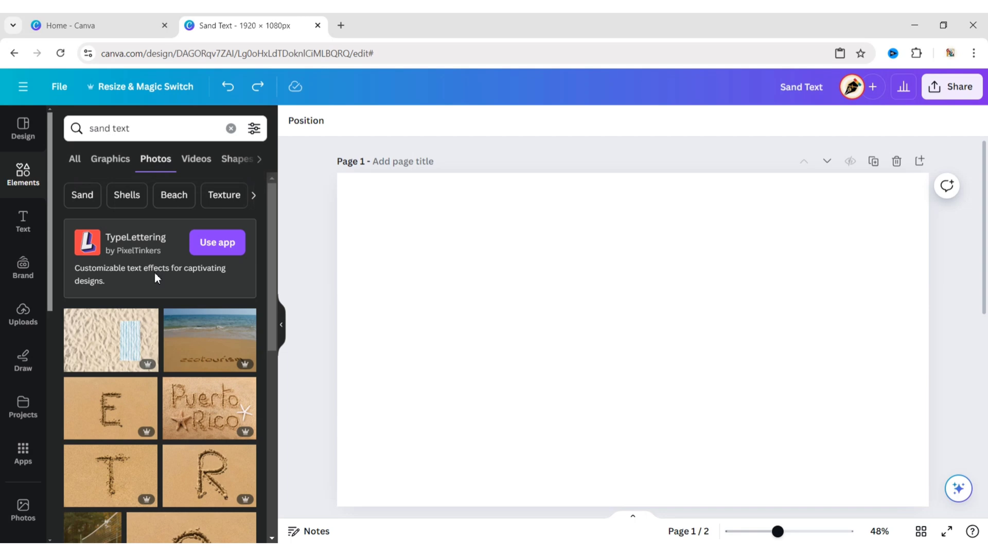
Add the photos of the single letters B, C, H, A and E written in sand to page 1
scroll(154, 273, down, 15)
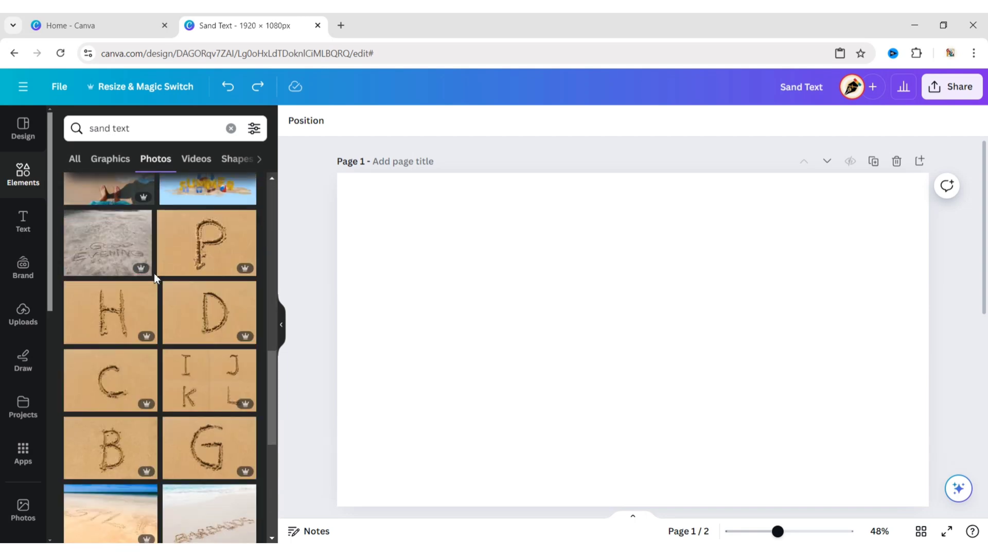
scroll(153, 273, down, 3)
click(119, 312)
click(113, 262)
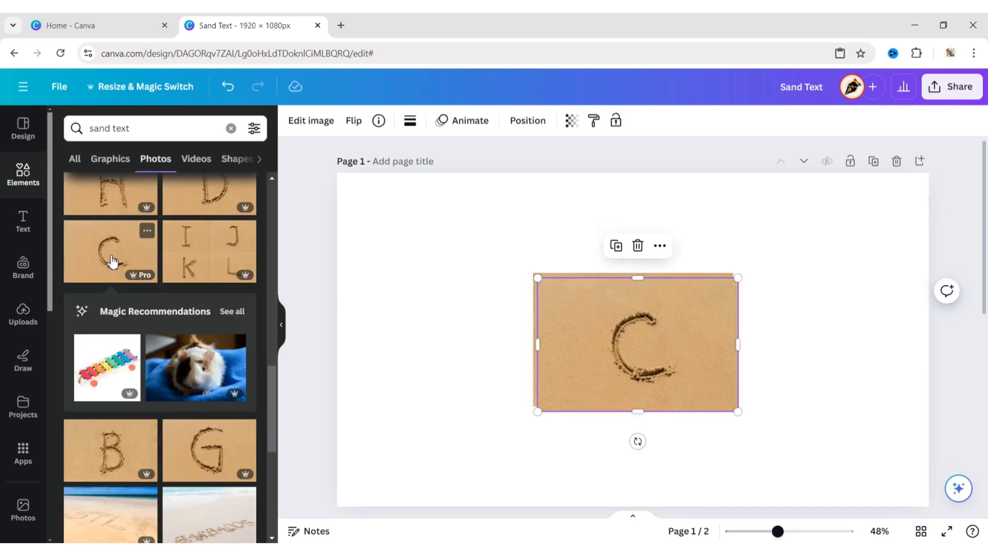
scroll(113, 311, up, 2)
click(111, 313)
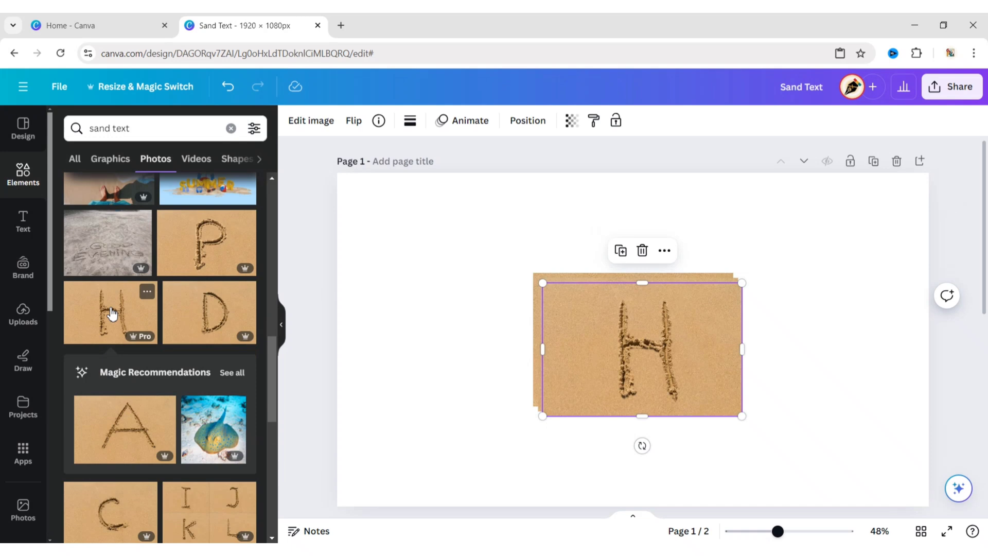
click(121, 433)
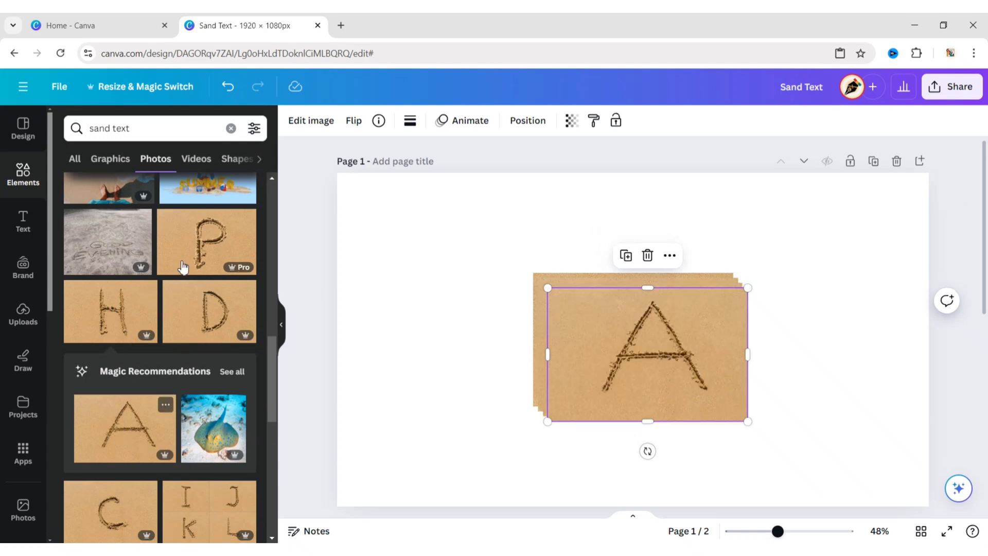
scroll(130, 373, up, 5)
scroll(131, 376, up, 4)
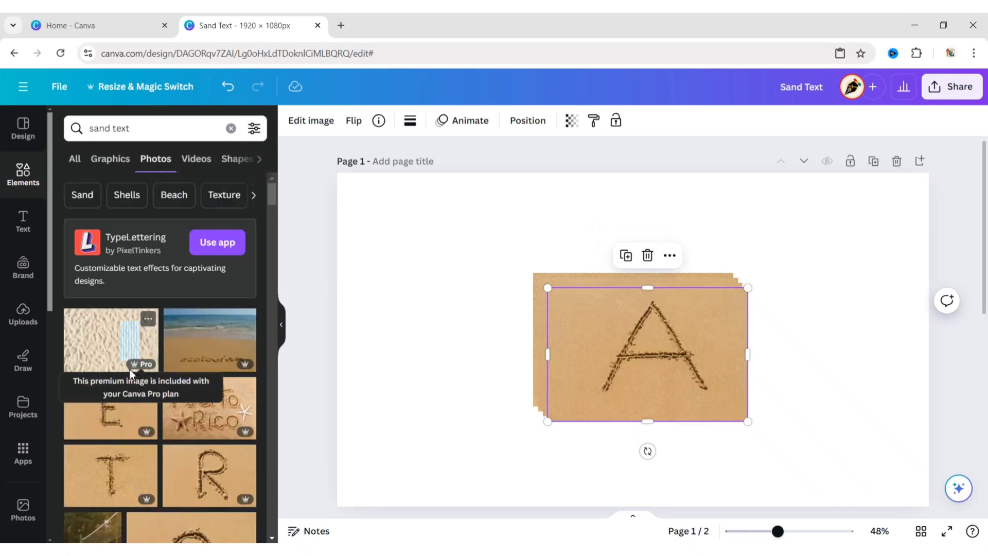
click(129, 393)
Spread the five letter photos across the page so that each letter is accessible
drag(620, 371, 415, 262)
drag(603, 338, 751, 228)
drag(642, 357, 781, 440)
drag(581, 362, 410, 430)
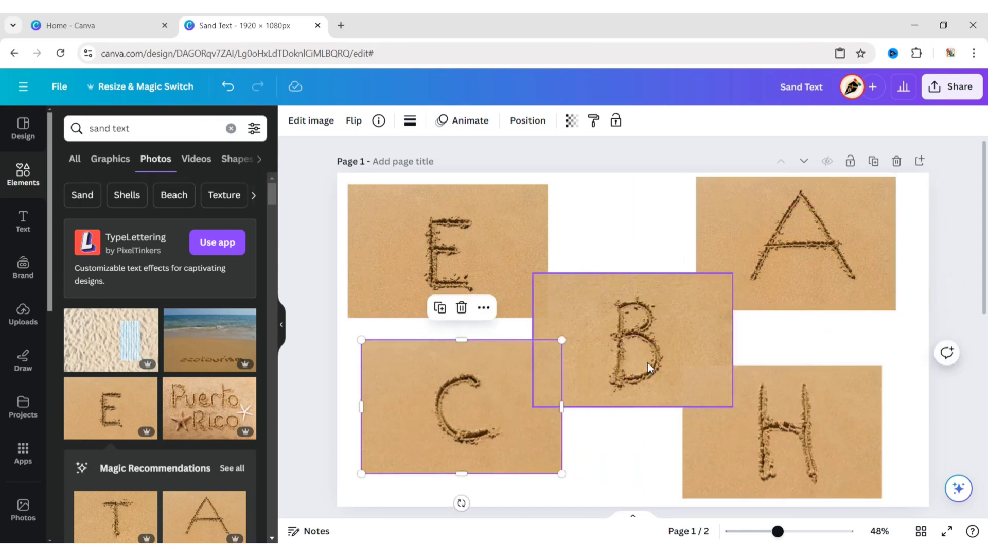
click(648, 359)
click(281, 325)
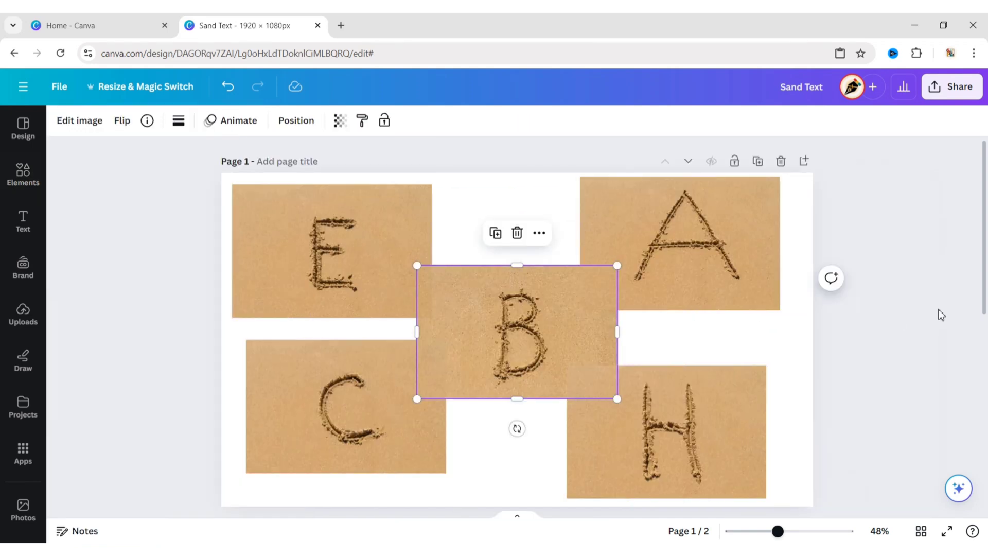
click(939, 312)
Remove the background from the E and A letter photos with BG Remover
click(387, 261)
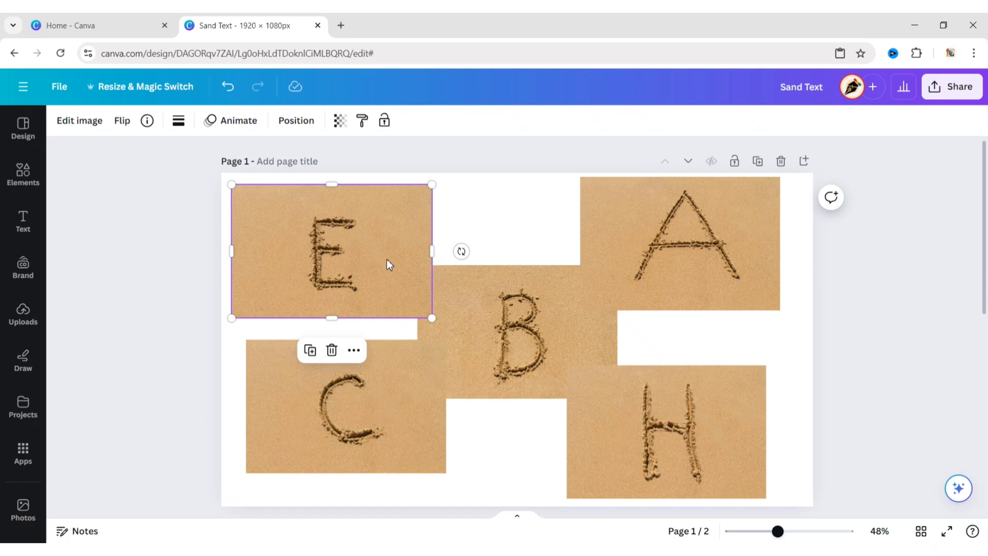
click(83, 121)
click(85, 211)
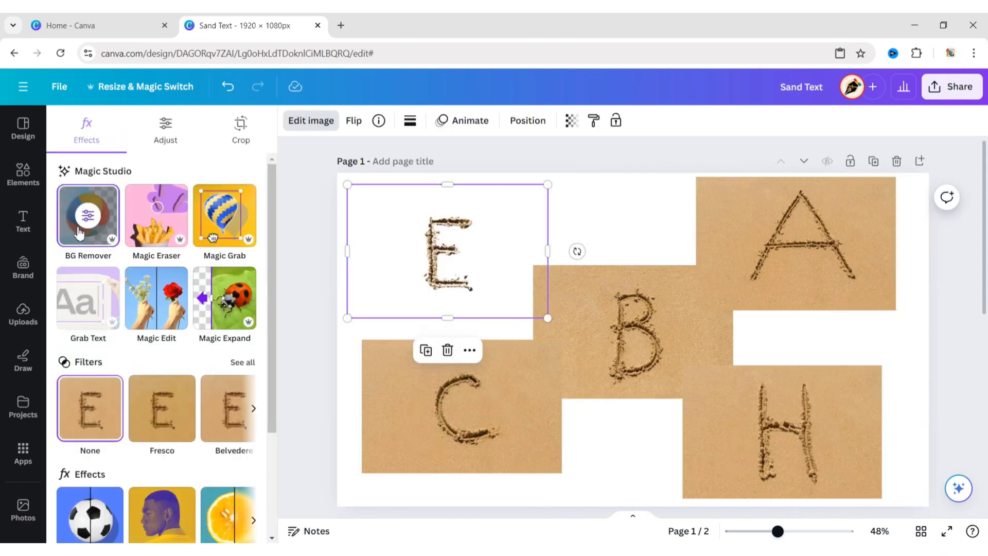
click(756, 220)
click(84, 210)
Remove the background from the B, C and H letter photos with BG Remover
click(641, 362)
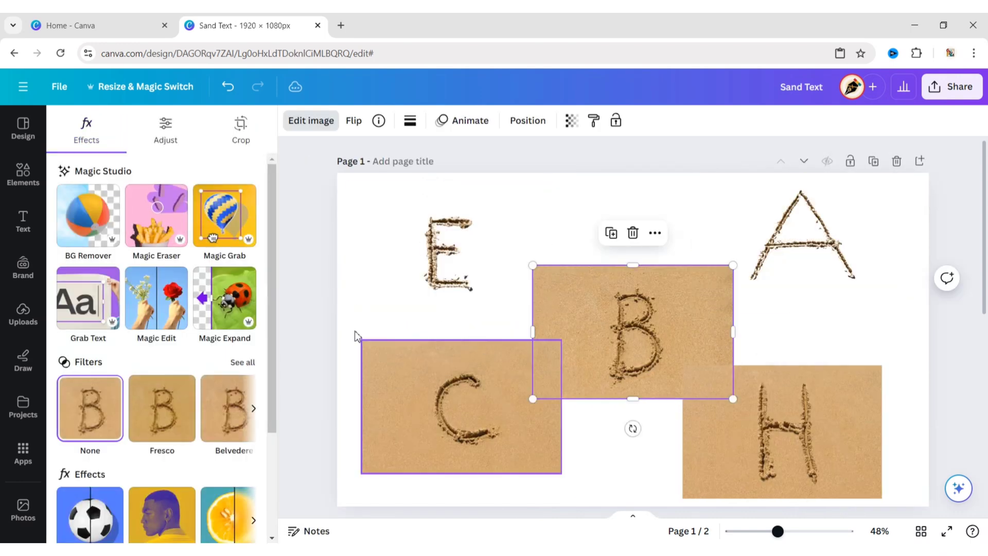
click(85, 211)
click(453, 403)
click(85, 211)
click(789, 470)
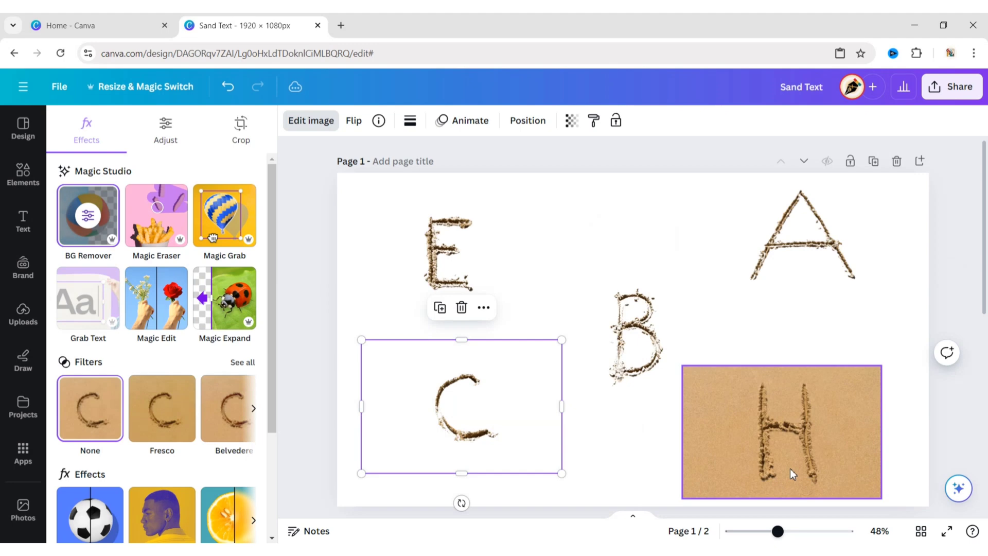
click(87, 235)
click(311, 121)
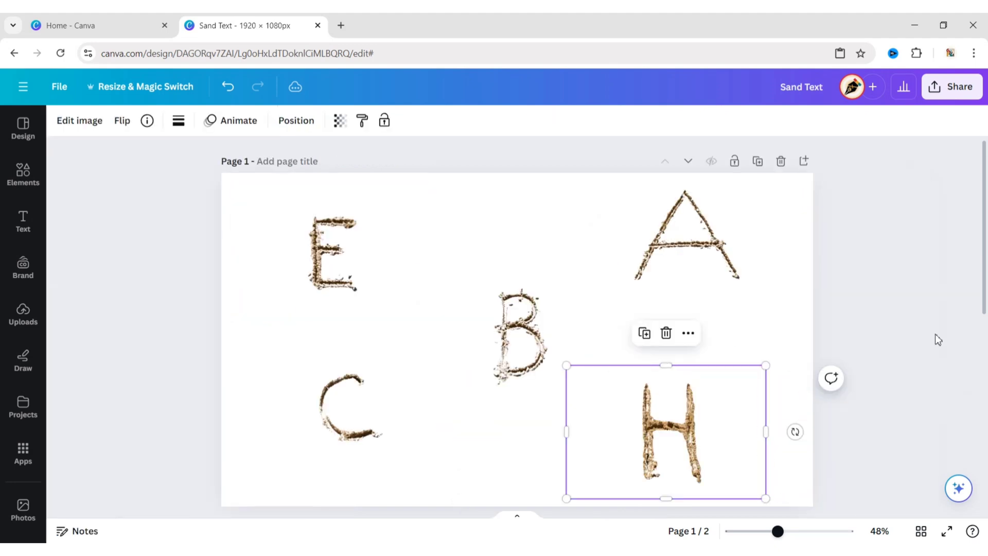
click(912, 313)
Rearrange the five cut-out letters into a row across the upper page, spelling BEACH
click(363, 261)
drag(520, 345, 366, 264)
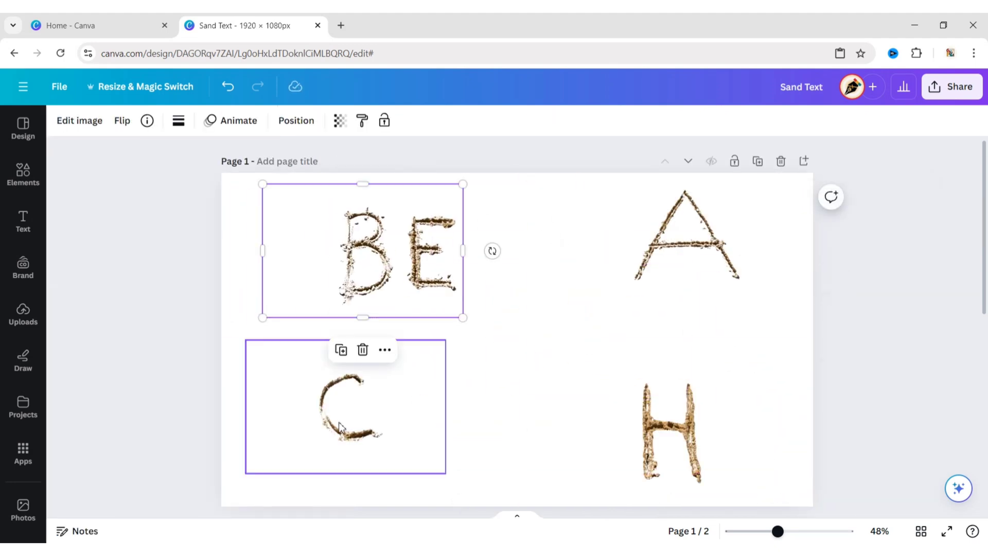
drag(346, 407, 503, 251)
drag(688, 246, 651, 258)
mouse_move(505, 272)
mouse_down()
mouse_move(511, 311)
mouse_move(506, 273)
mouse_up()
drag(529, 254, 548, 402)
drag(649, 246, 522, 252)
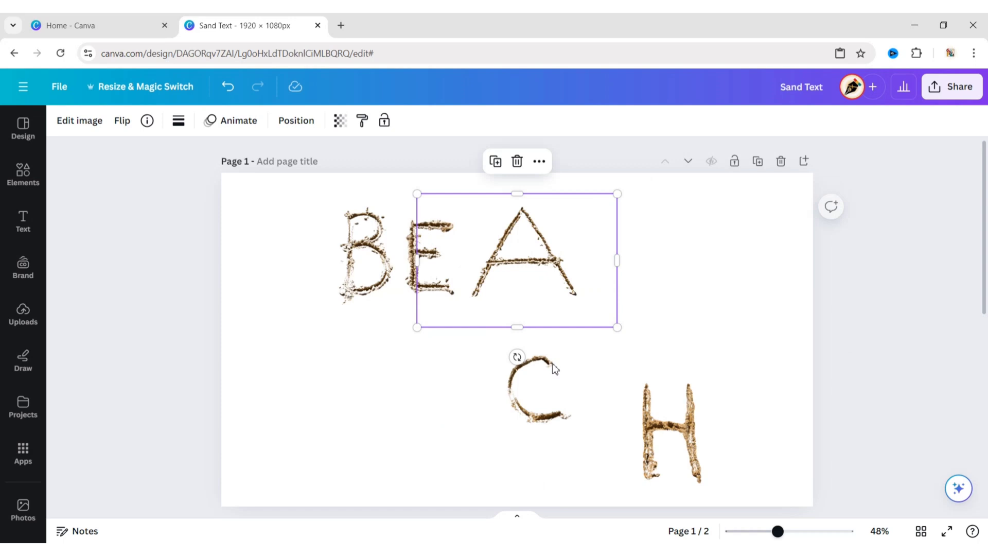
drag(552, 366, 631, 229)
drag(657, 414, 682, 236)
Enlarge the E and the B slightly to match their heights and place them side by side
click(428, 275)
drag(418, 242, 353, 226)
drag(419, 306, 453, 332)
drag(398, 272, 440, 265)
drag(308, 251, 404, 252)
click(375, 239)
drag(463, 184, 471, 183)
drag(379, 263, 371, 264)
Enlarge the C to match the other letters and space A, C and H evenly after the E
mouse_move(554, 276)
mouse_down()
mouse_move(476, 278)
mouse_move(561, 274)
mouse_up()
drag(684, 250, 754, 248)
drag(647, 268, 573, 242)
drag(638, 292, 688, 326)
drag(642, 260, 642, 253)
drag(687, 320, 712, 336)
click(615, 263)
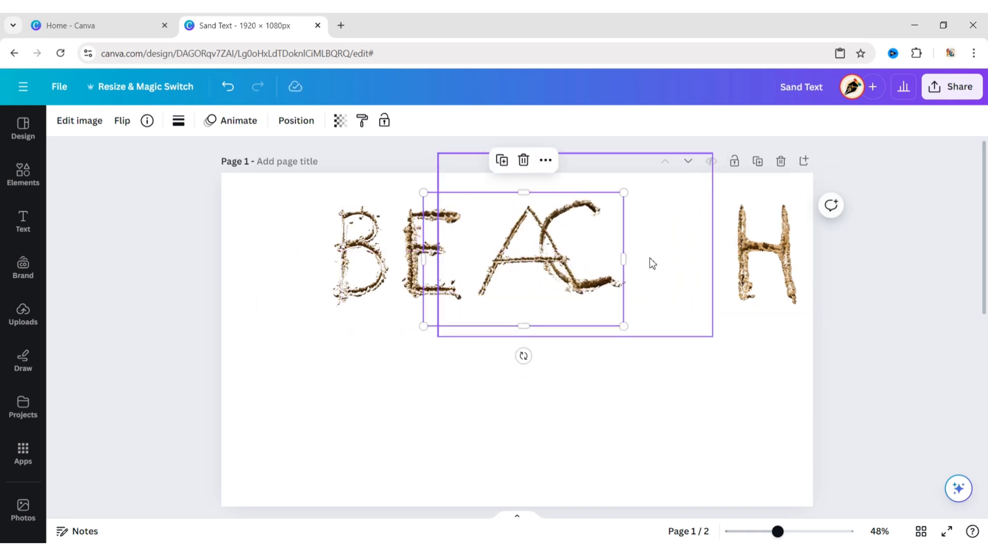
drag(650, 263, 708, 269)
drag(792, 270, 755, 268)
click(864, 366)
Group all five BEACH letters and move the group to the lower half of the page
click(360, 252)
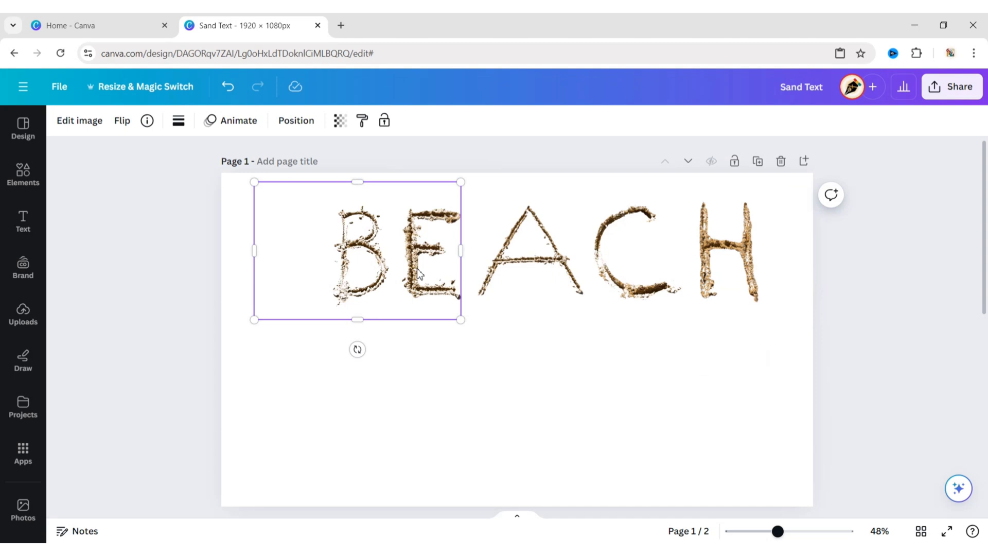
shift+click(432, 252)
shift+click(530, 257)
shift+click(728, 252)
shift+click(504, 186)
click(505, 374)
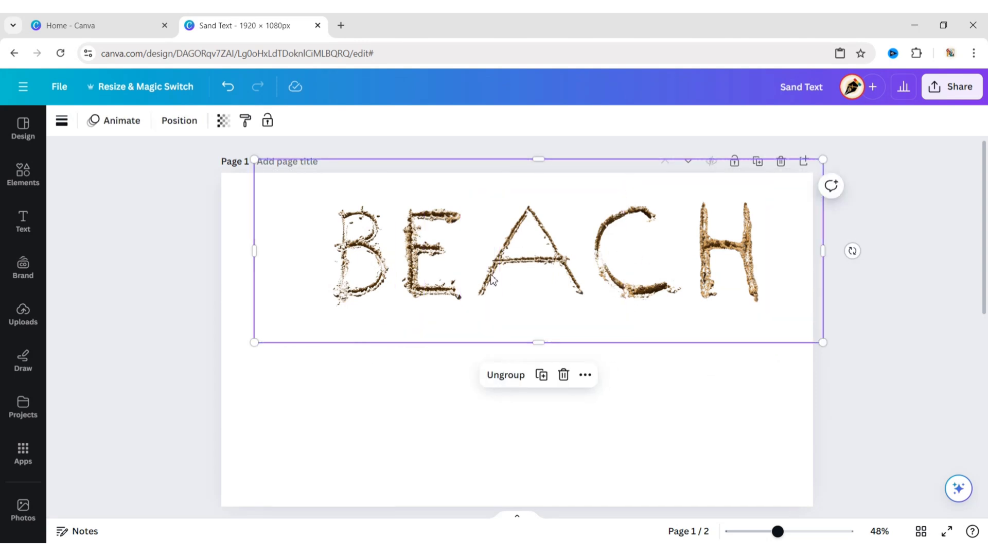
drag(490, 280, 512, 421)
click(557, 162)
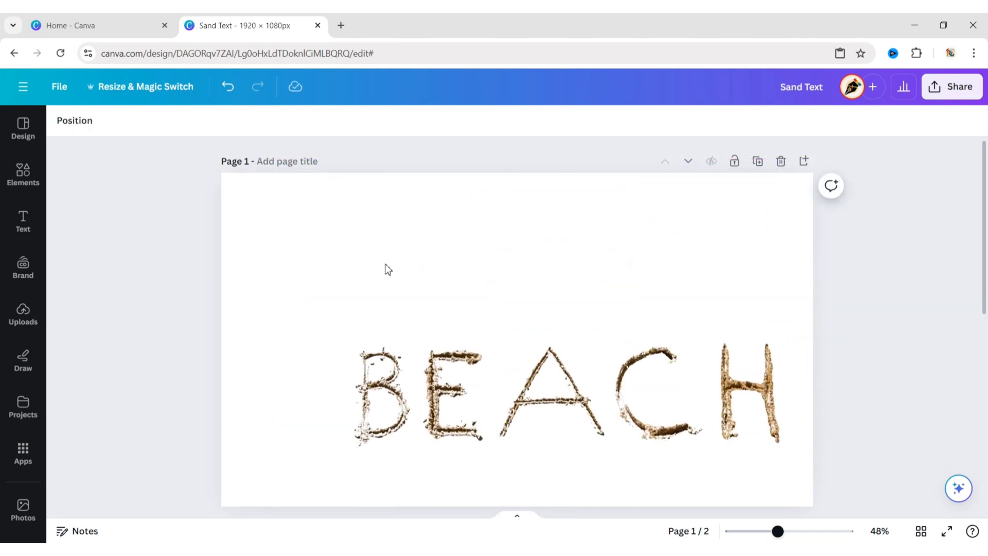
Search the photos for "wave sand" and add the portrait photo of white foam washing over golden sand
click(20, 174)
click(232, 128)
text(wa)
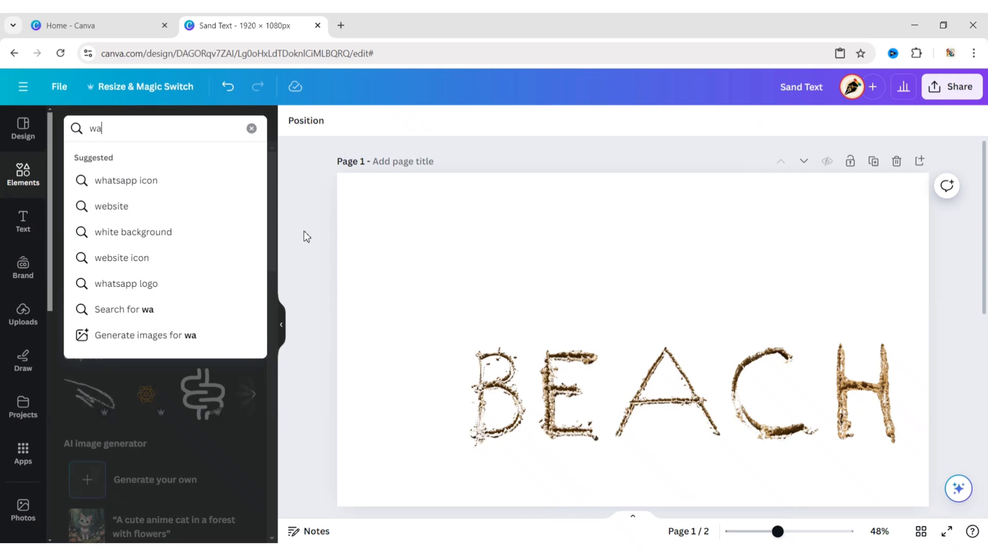
text(ve sand)
key(Return)
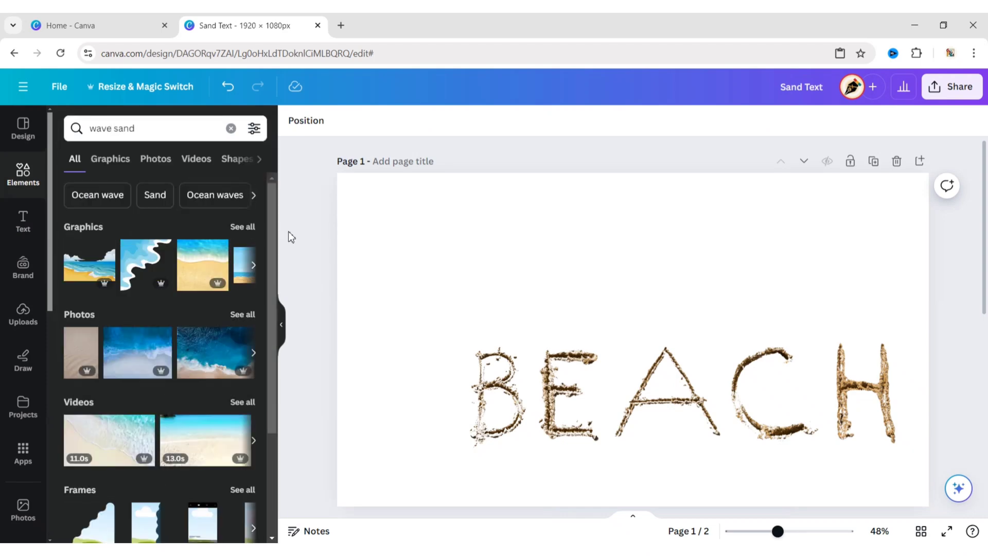
click(160, 169)
scroll(202, 271, down, 3)
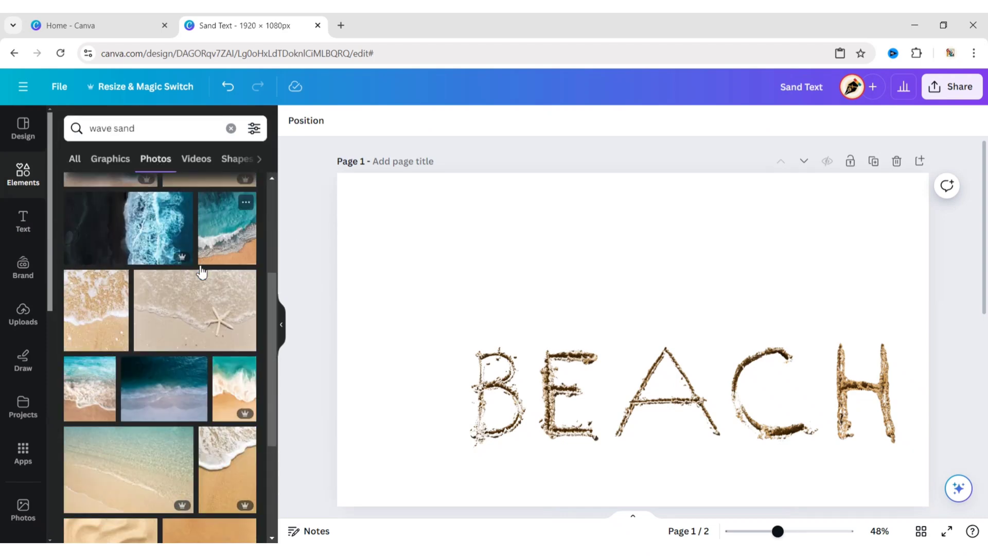
click(218, 468)
click(281, 324)
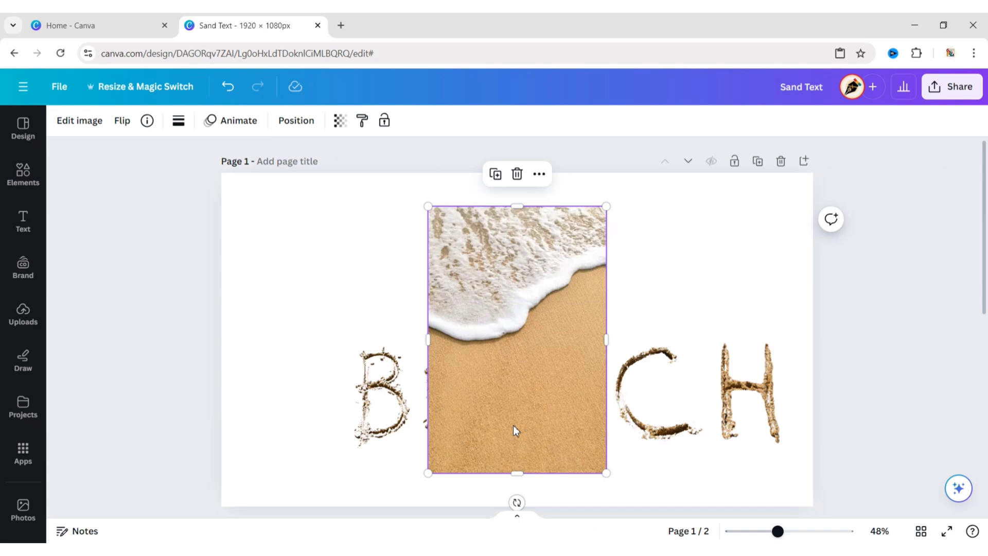
Rotate the wave photo to -90°, enlarge it to the page width and crop its lower overhang to fill the page
drag(553, 491, 642, 337)
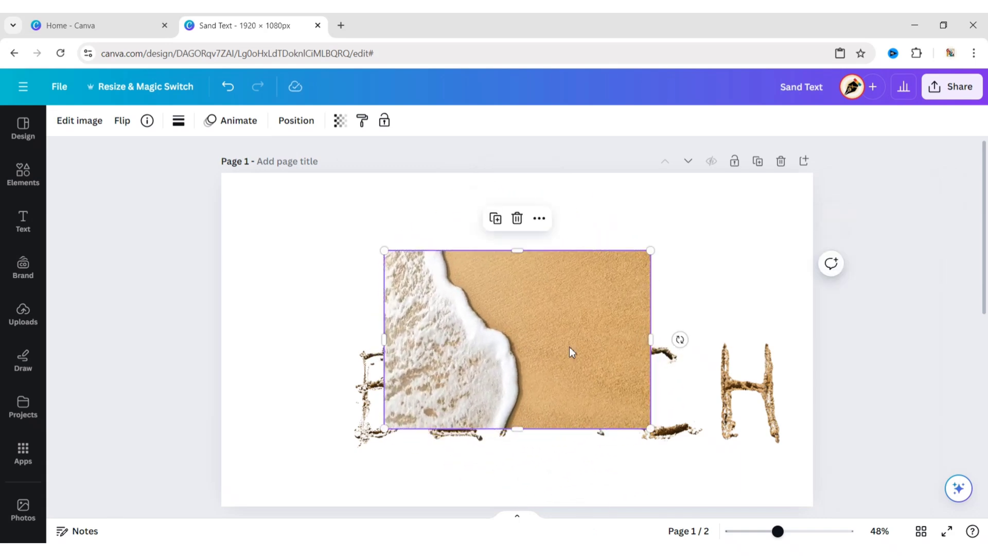
drag(569, 348, 414, 272)
drag(494, 350, 864, 494)
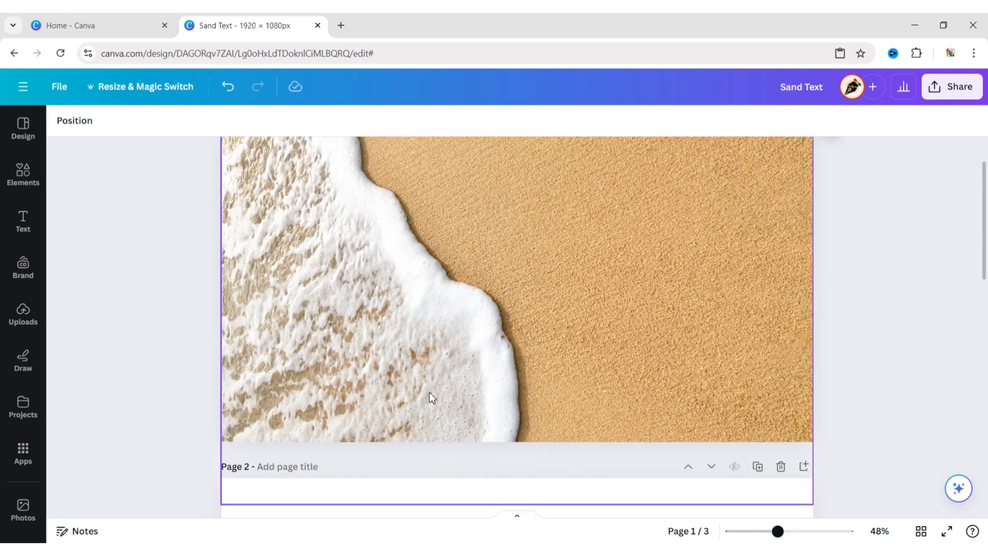
click(430, 392)
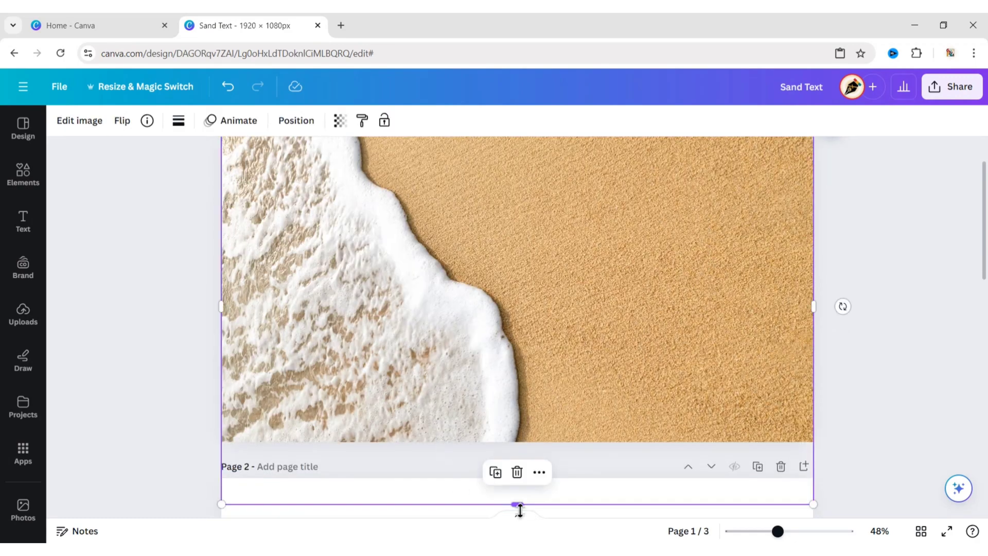
drag(519, 509, 517, 444)
click(926, 332)
scroll(911, 337, up, 1)
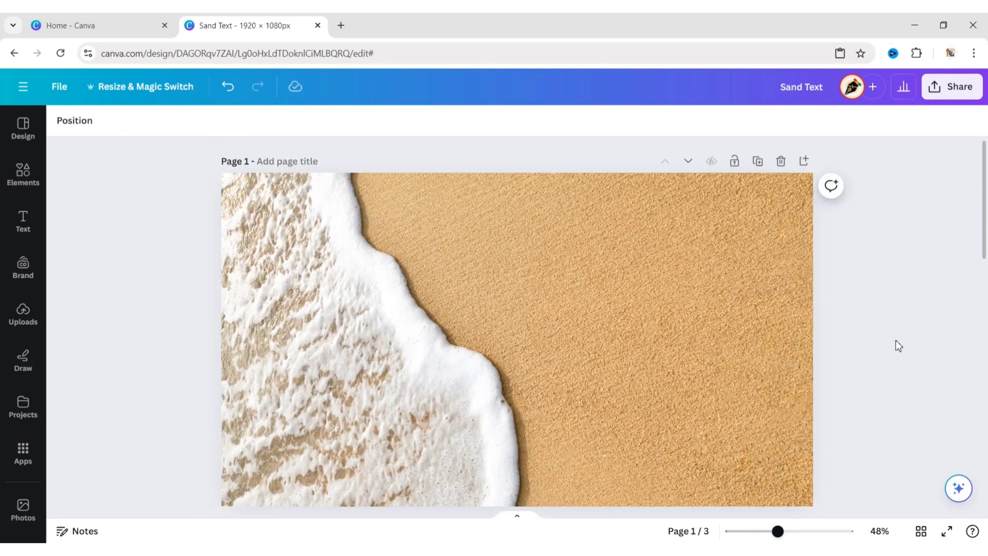
Send the wave photo to the back, behind the BEACH letters
click(503, 209)
click(299, 124)
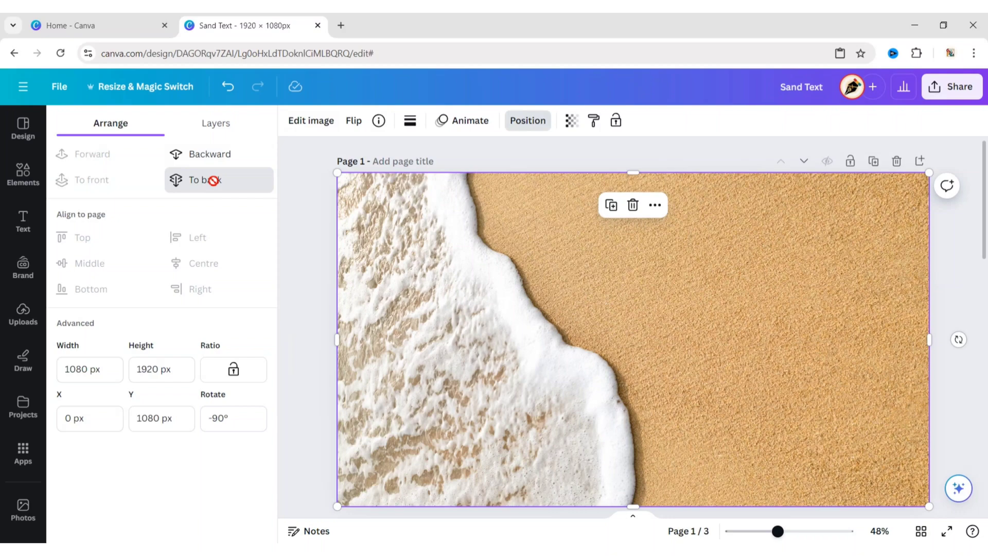
click(212, 181)
click(308, 234)
Move the BEACH letter group up to the upper part of the page, over the sand
click(829, 293)
drag(631, 408, 645, 263)
click(853, 381)
Search the elements library for "heart engraved in sand"
click(26, 181)
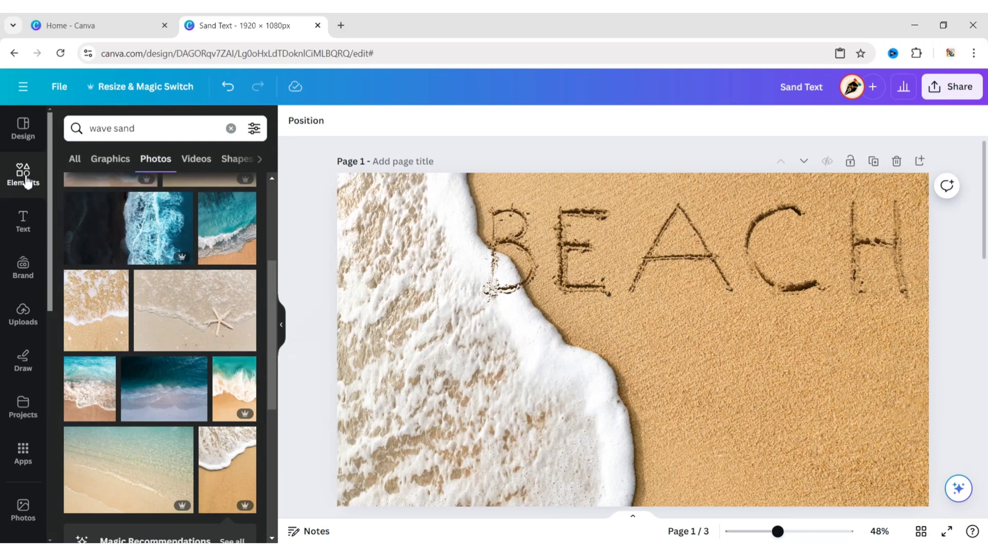
click(230, 128)
text(hea)
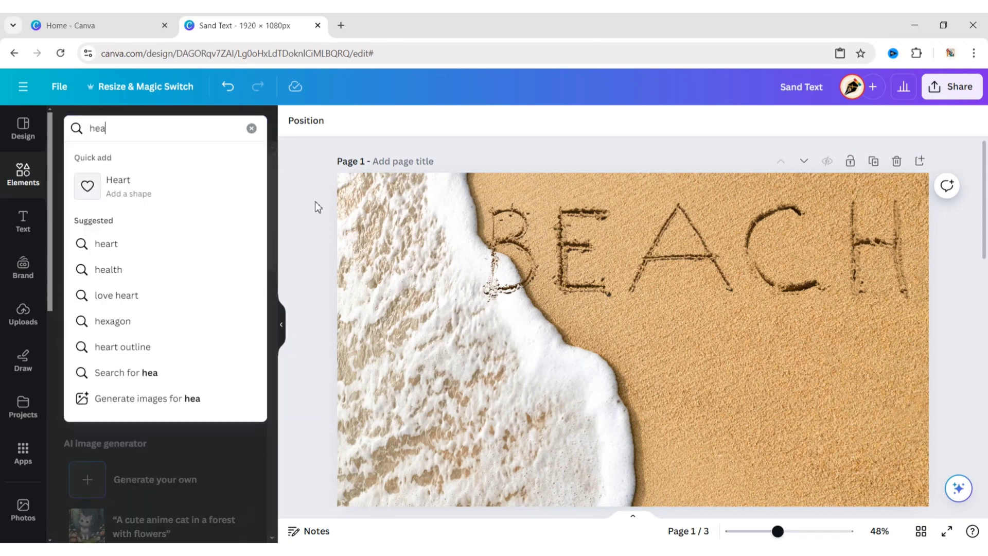
text(rt engrave)
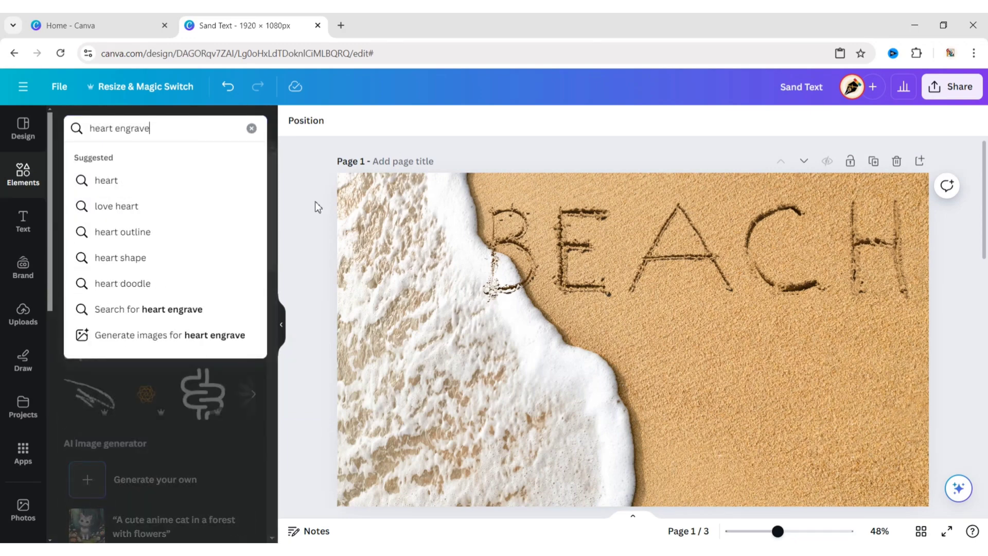
text(d in sand)
key(Return)
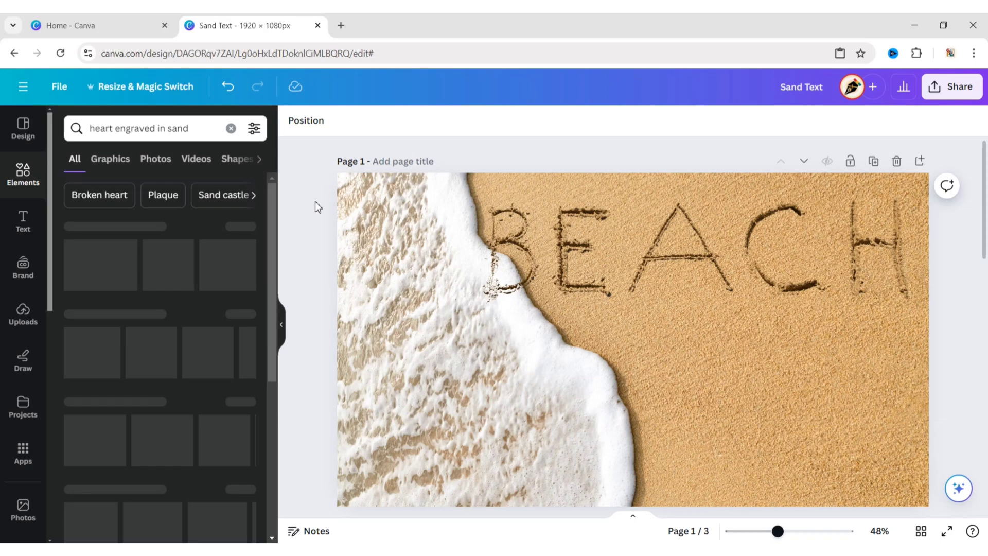
Add the photo of a single heart outline in plain sand to the page and remove its background
click(155, 159)
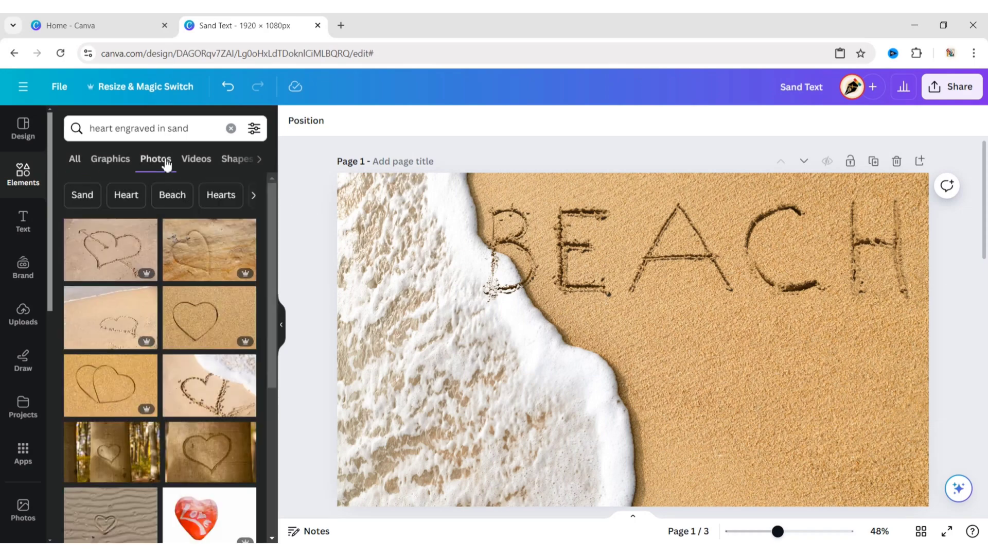
click(206, 308)
click(281, 324)
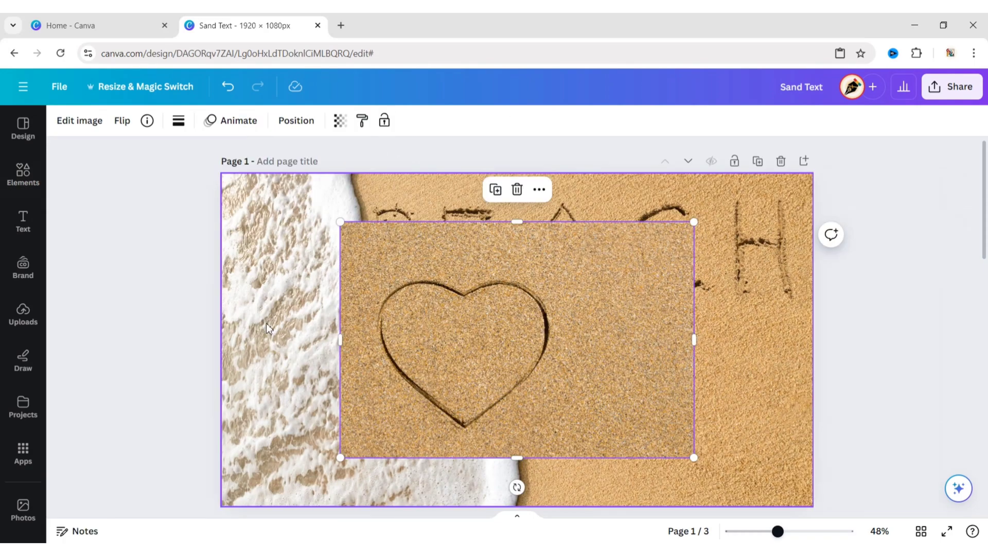
click(82, 121)
click(87, 214)
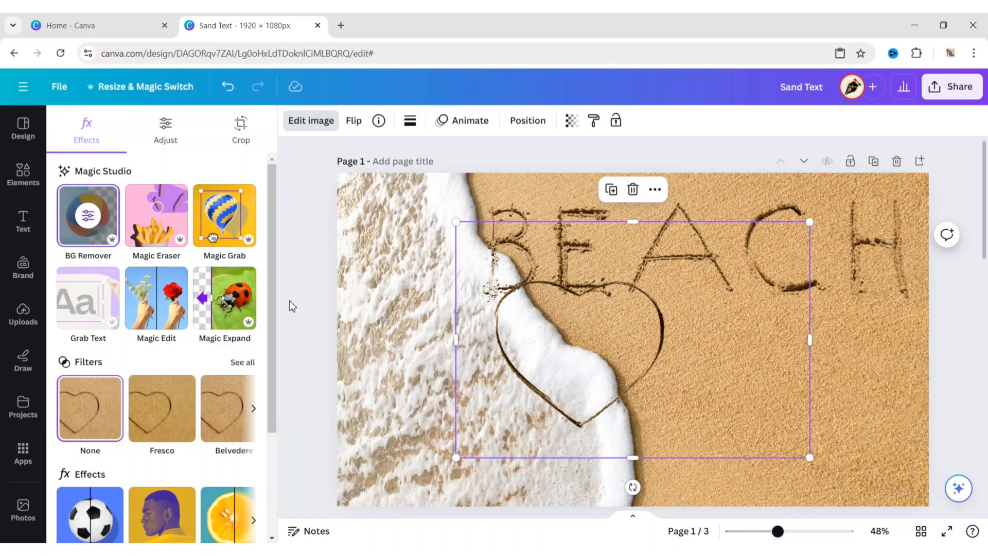
Move the heart cutout onto the open sand below the letters A, C and H
click(466, 393)
drag(466, 393, 663, 432)
click(954, 308)
Separate the waves from the beach background photo with Magic Grab
click(425, 461)
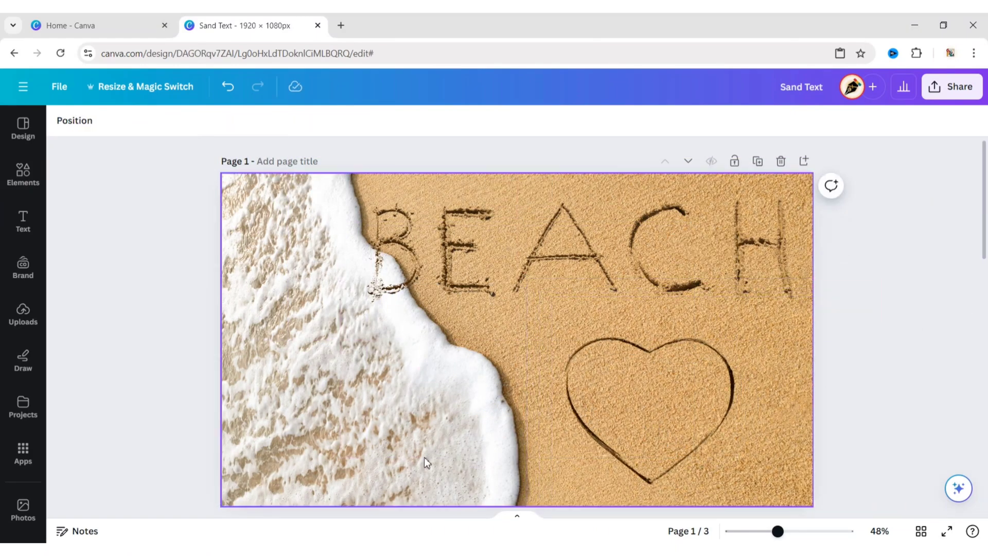
click(79, 121)
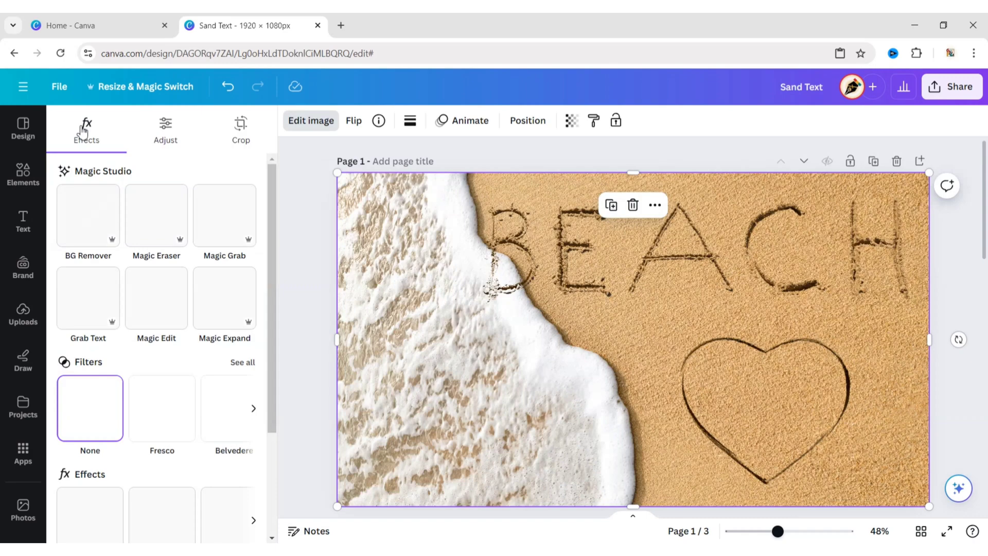
click(215, 209)
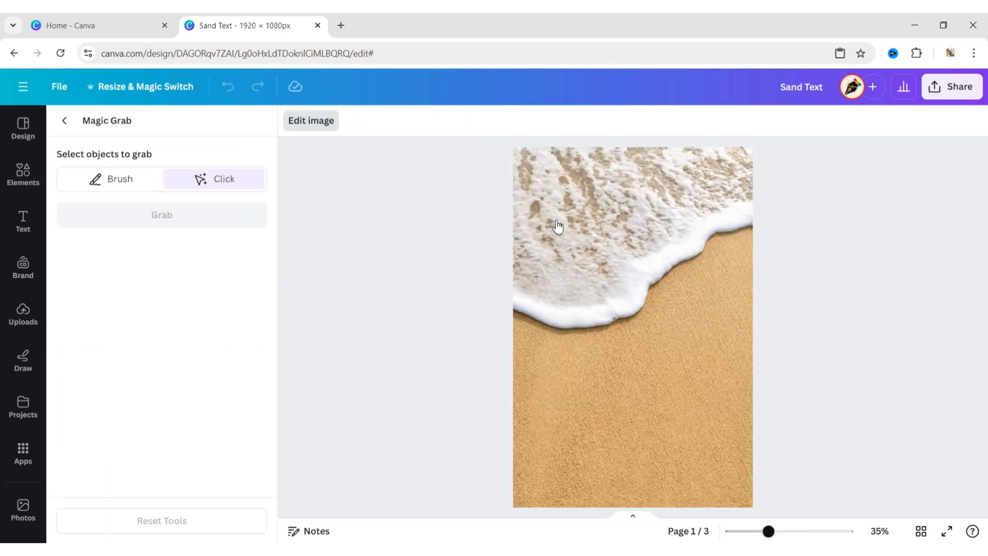
click(558, 225)
click(163, 221)
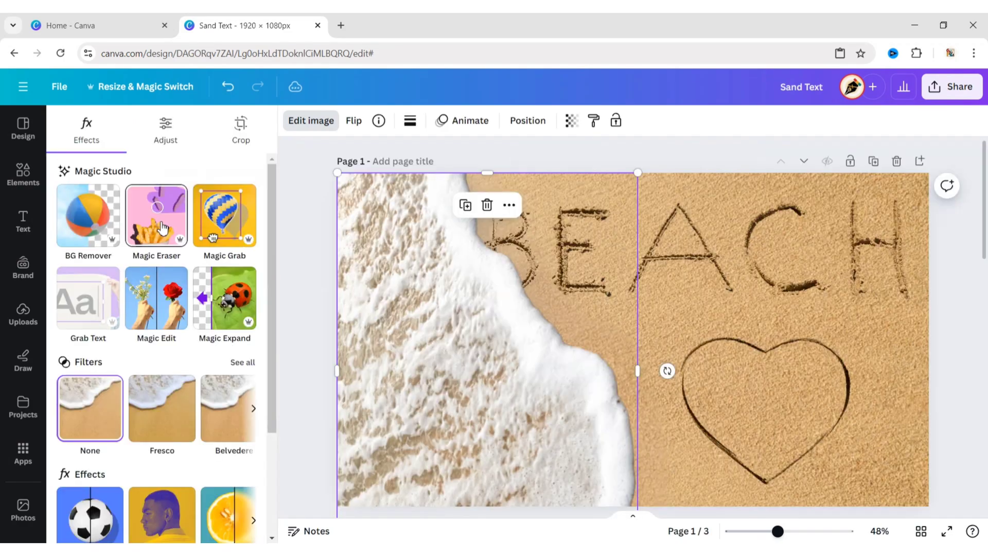
click(901, 285)
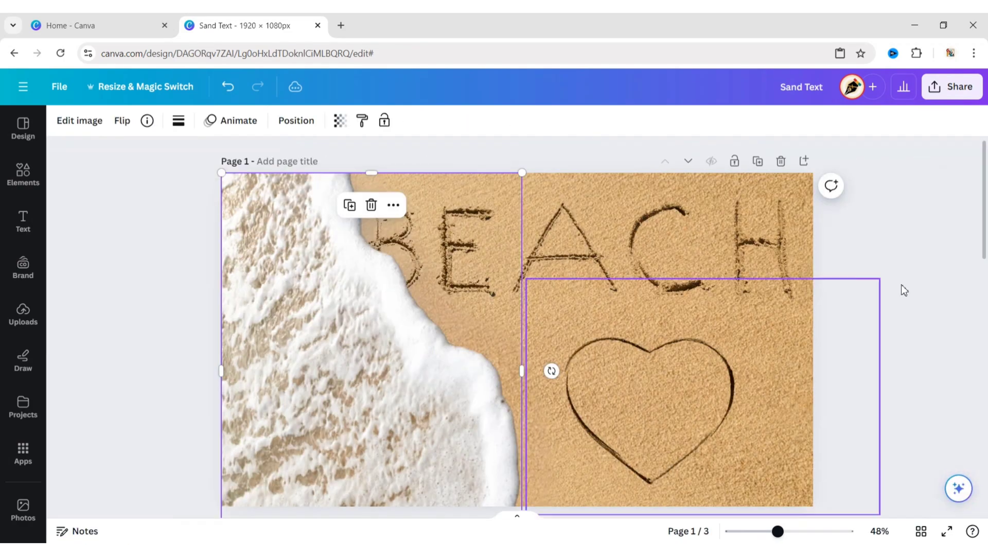
Duplicate the grabbed wave cutout and place the copy over the original, offset slightly up and to the right
click(405, 355)
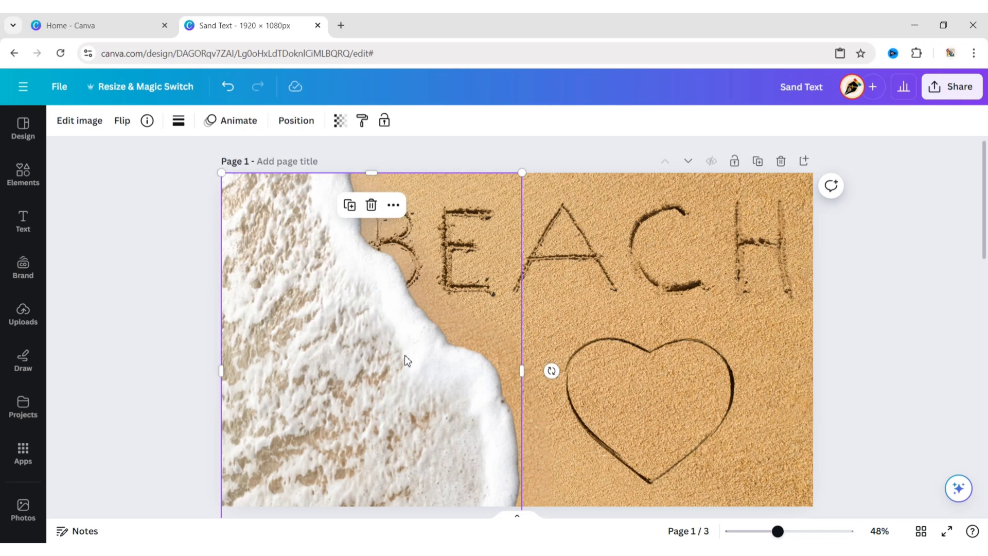
click(350, 207)
drag(420, 315, 357, 319)
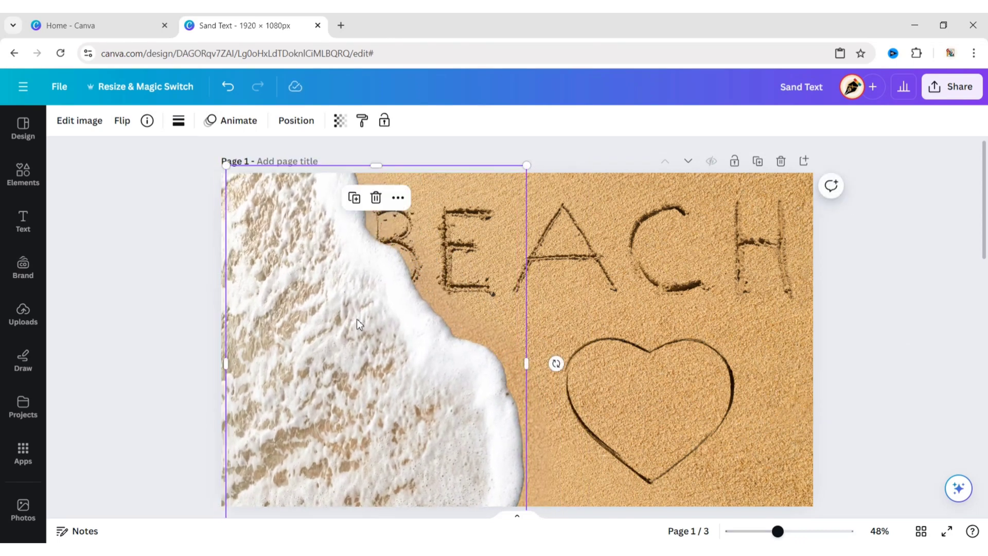
Apply a custom Duotone effect with #000000 highlights to the duplicated wave cutout to turn it into a black silhouette
click(79, 120)
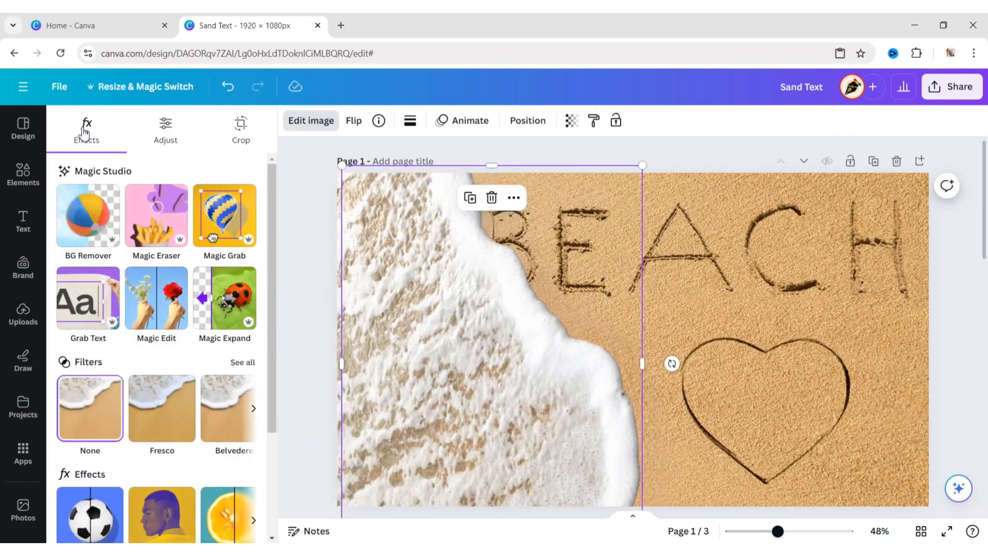
scroll(163, 238, down, 3)
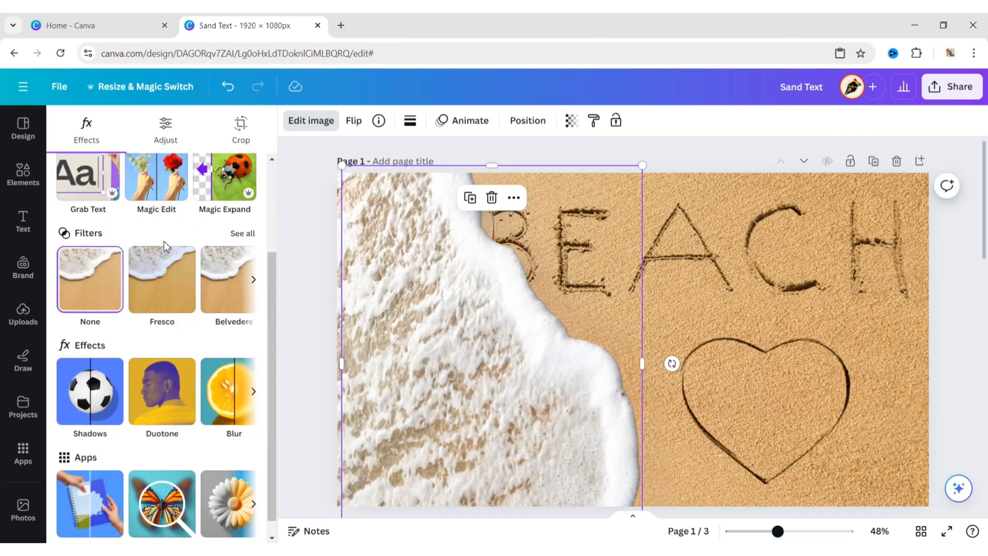
click(166, 401)
click(93, 286)
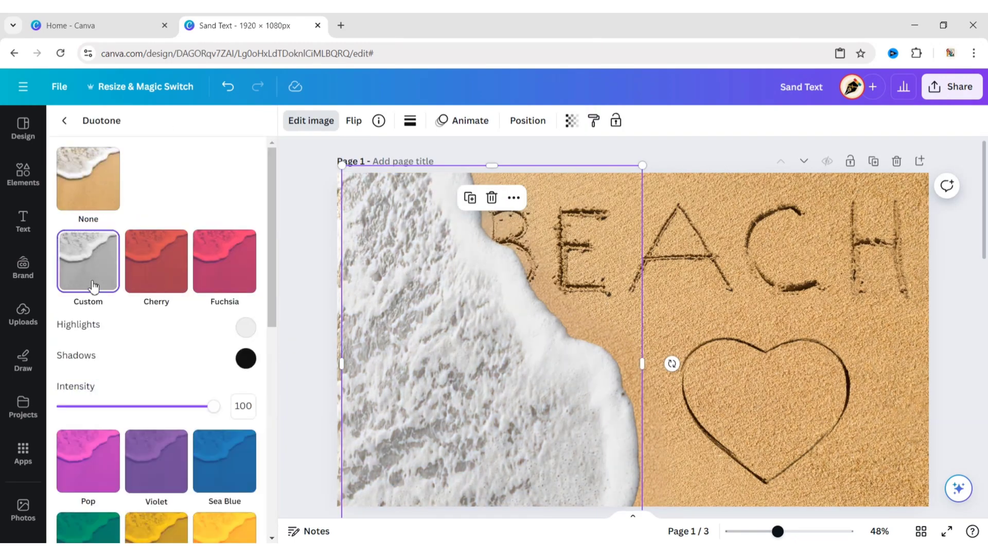
click(246, 328)
drag(250, 363, 222, 473)
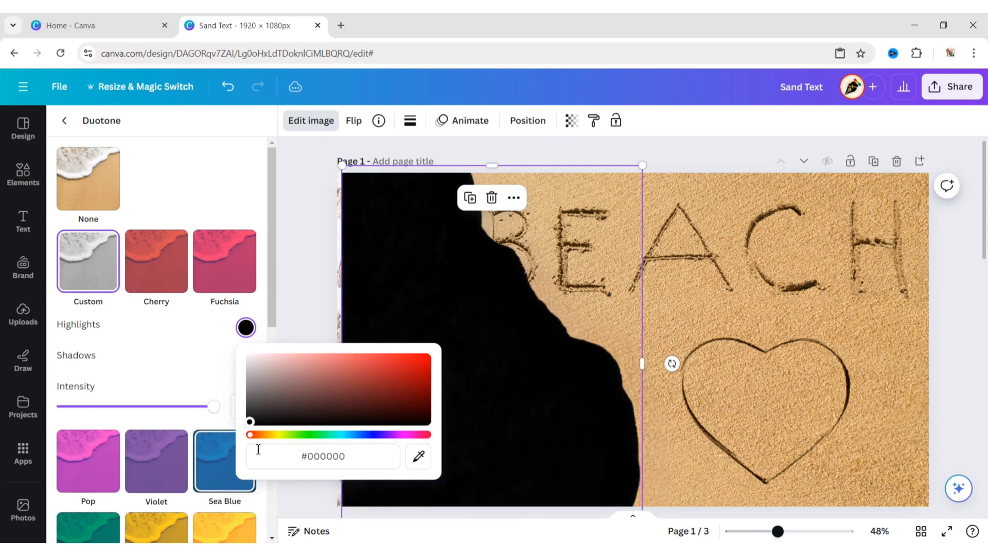
click(297, 289)
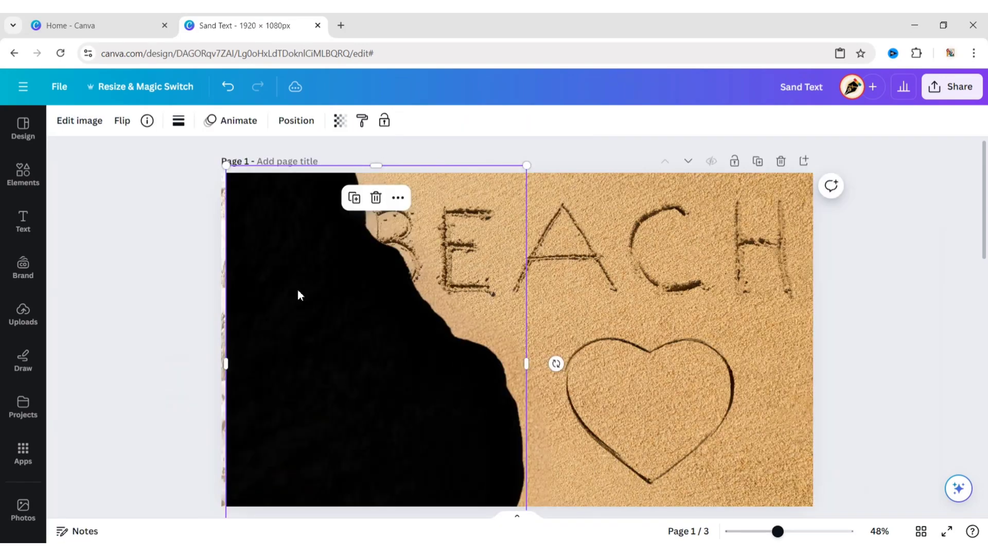
Send the black wave silhouette one layer backward, behind the original wave cutout
click(301, 126)
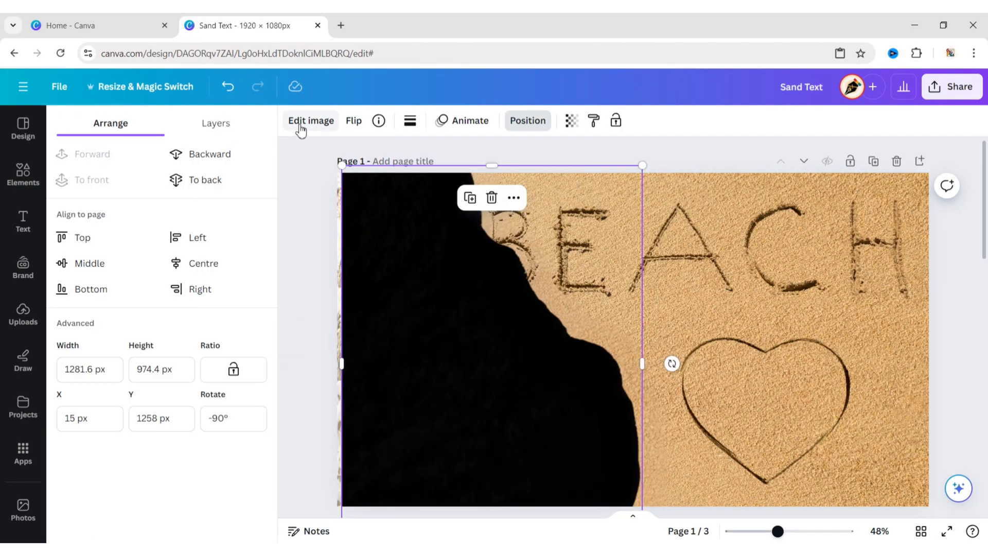
click(210, 159)
click(287, 237)
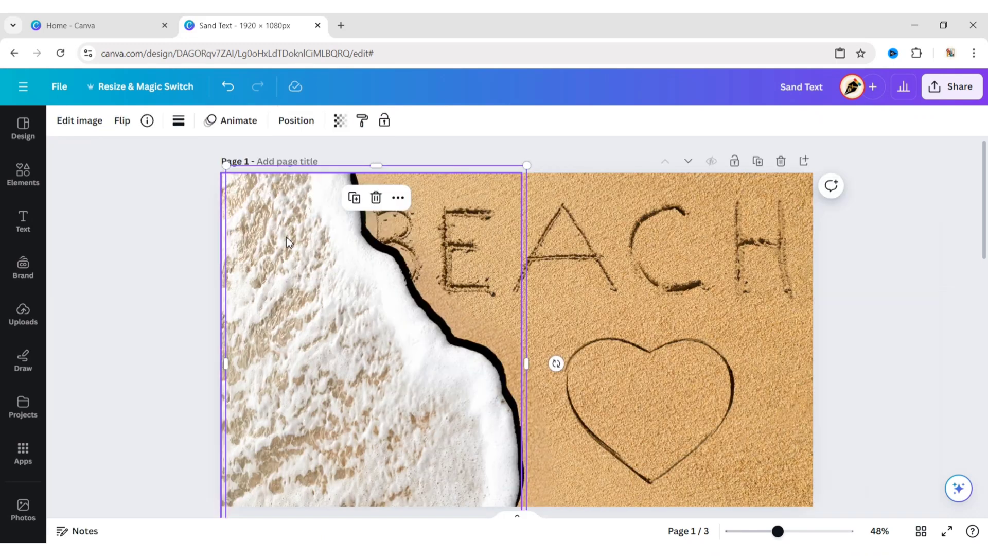
Blur the whole black wave silhouette at an intensity of 50
click(91, 119)
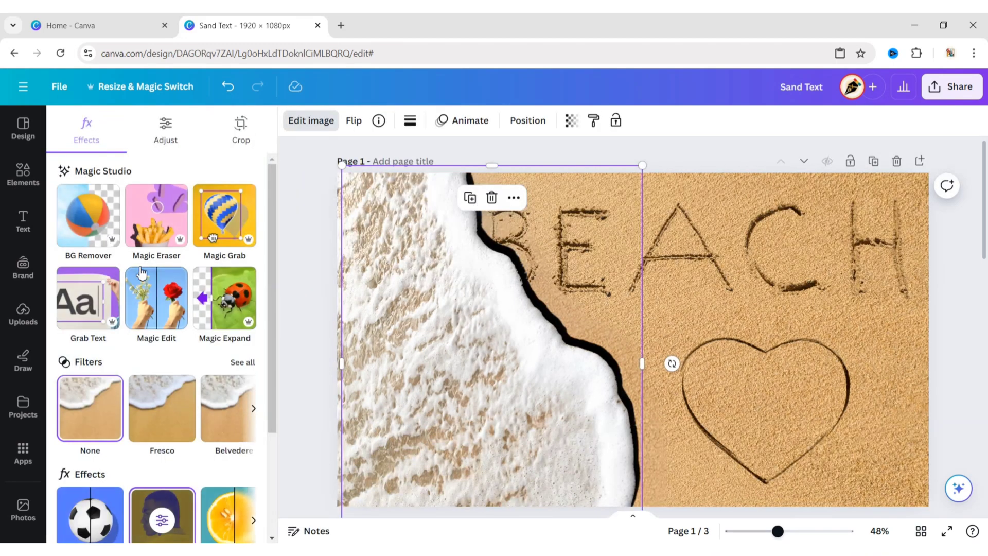
scroll(142, 273, down, 3)
click(230, 403)
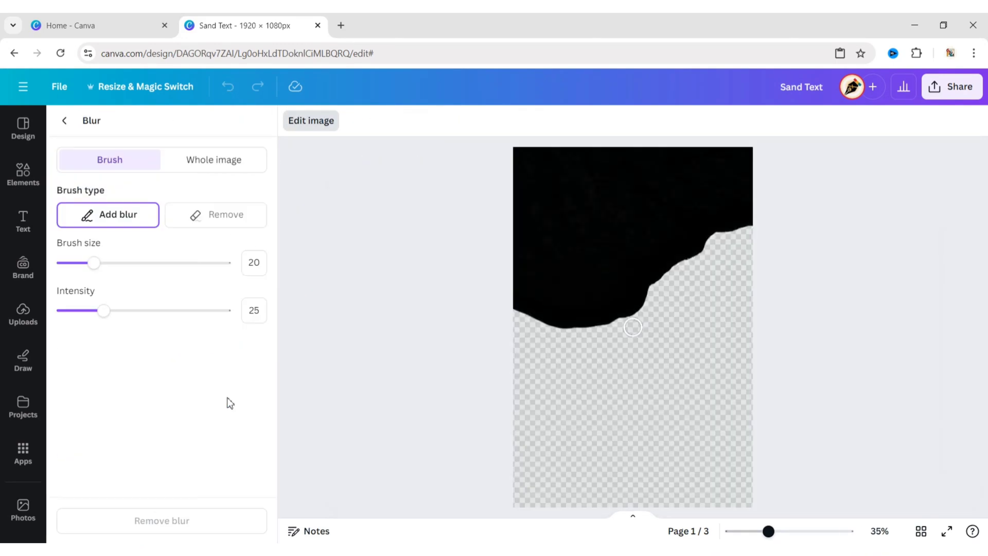
click(205, 164)
drag(62, 225, 154, 239)
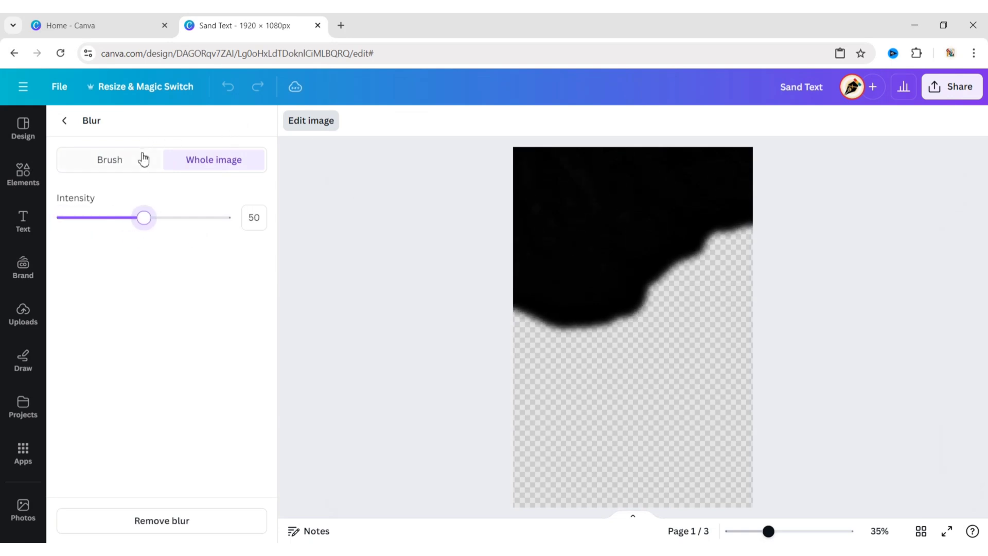
click(69, 126)
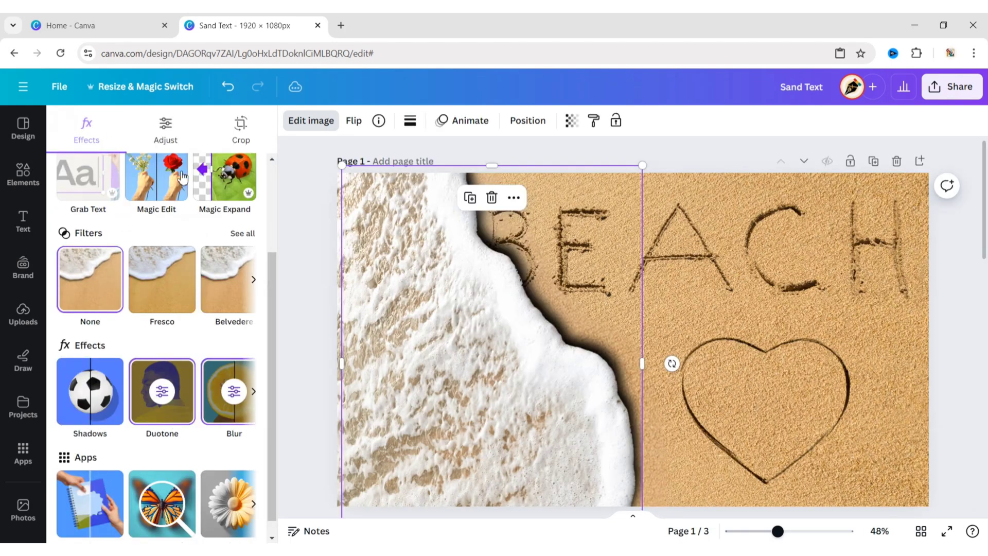
Set the blurred black silhouette's transparency to 51 to soften the wave shadow
click(288, 239)
click(339, 123)
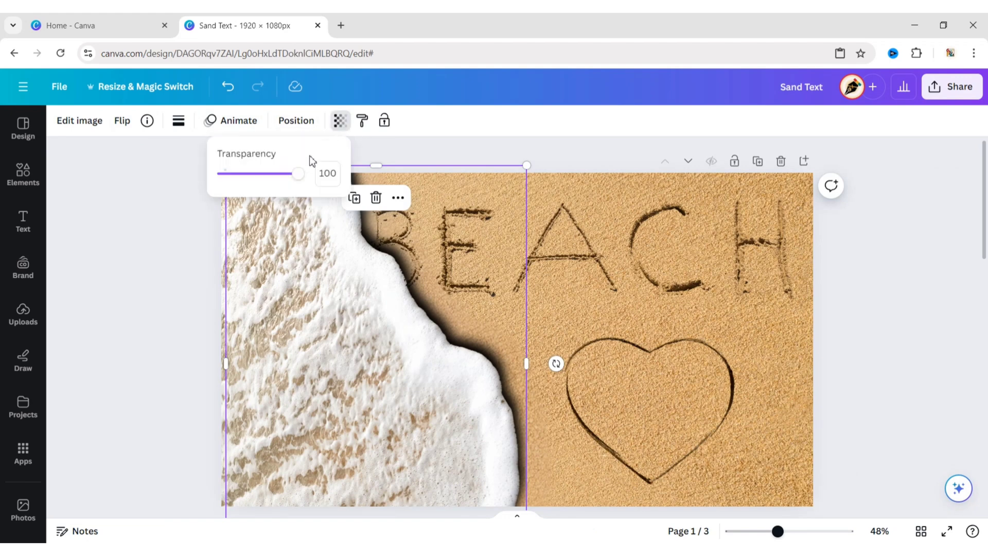
drag(296, 185, 261, 201)
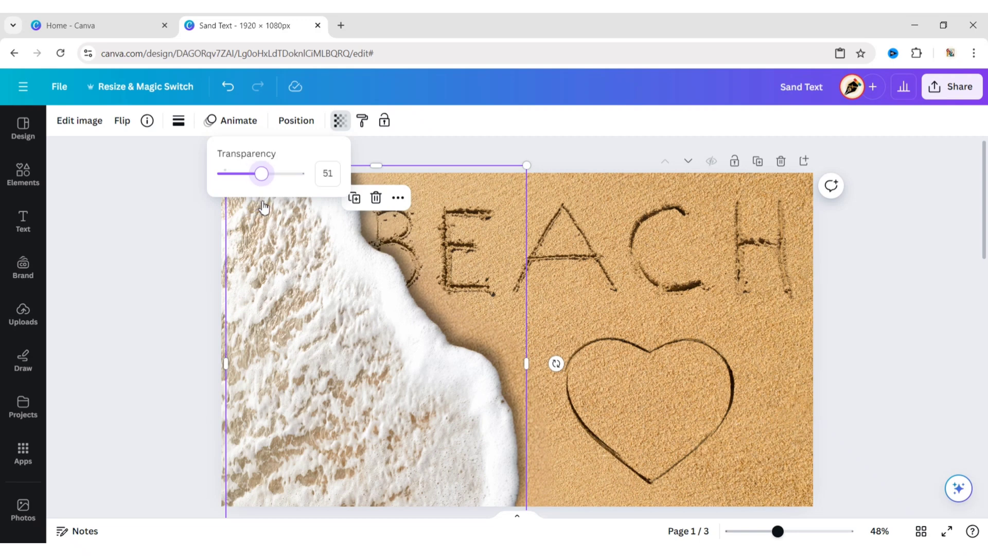
click(914, 295)
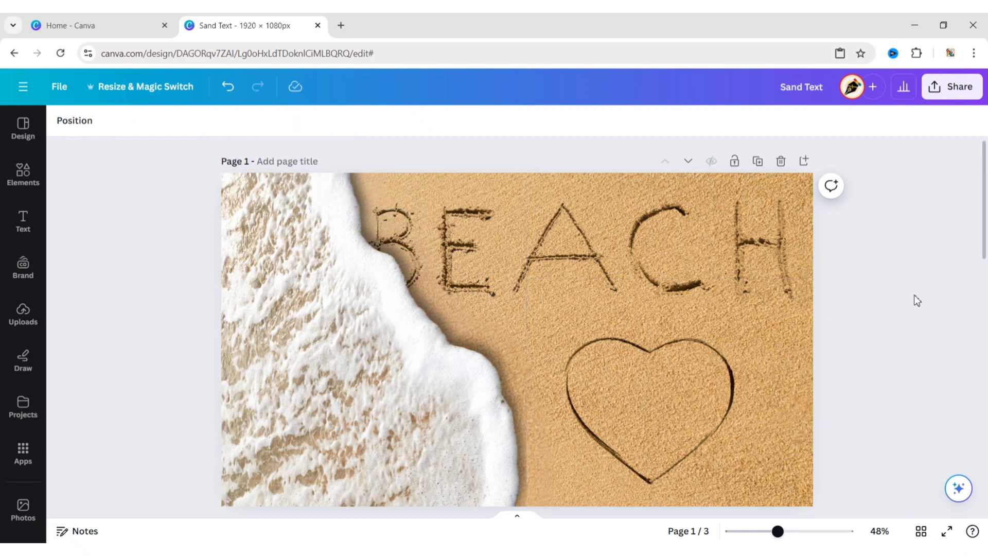
Nudge the blurred shadow silhouette slightly to fine-tune its position behind the wave edge
click(447, 507)
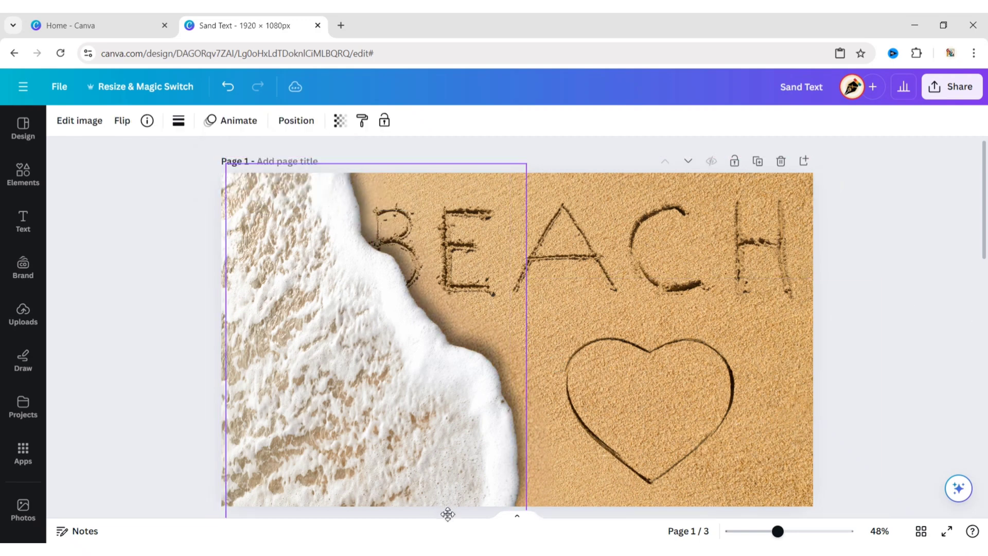
drag(447, 515, 446, 520)
click(919, 324)
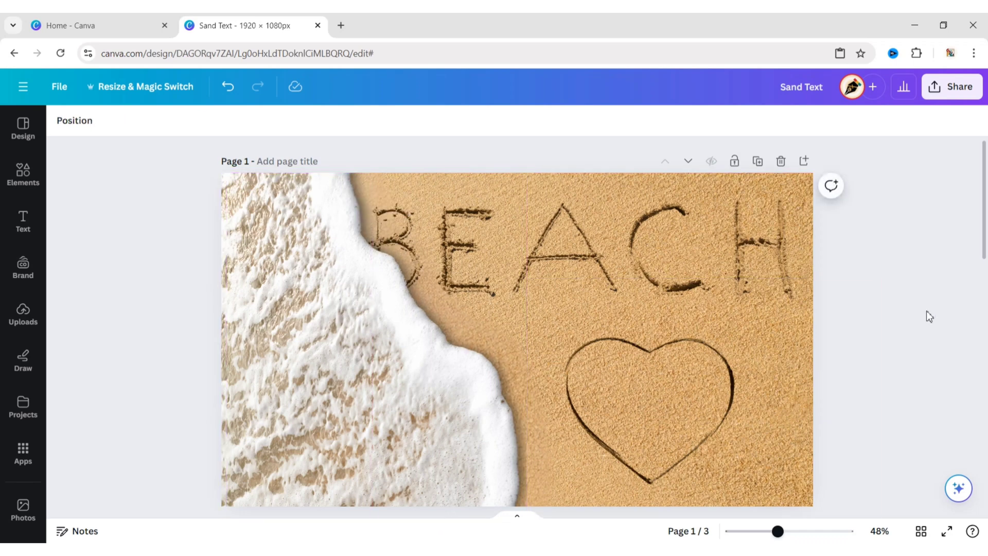
Enlarge the heart cutout slightly and move it left so its edge tucks under the wave foam
drag(674, 408, 608, 400)
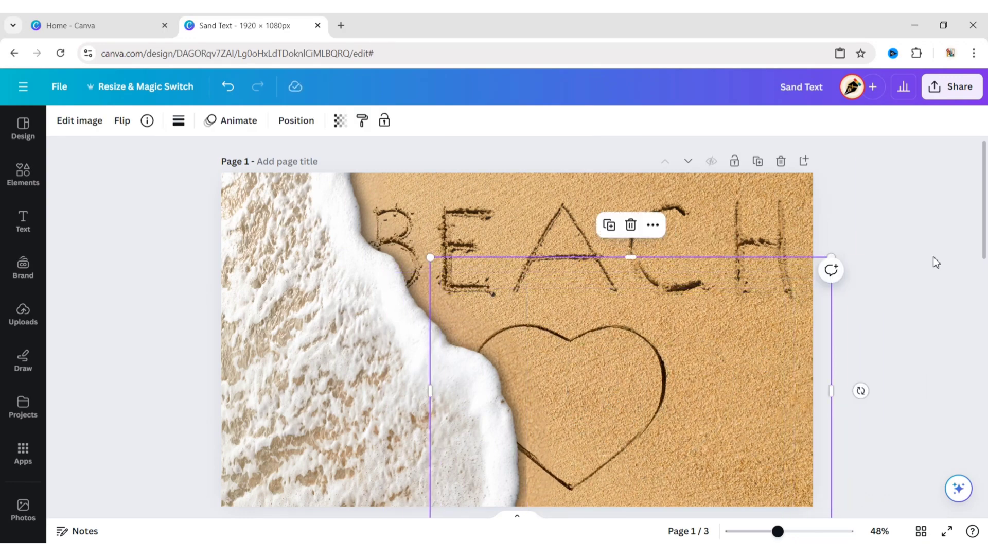